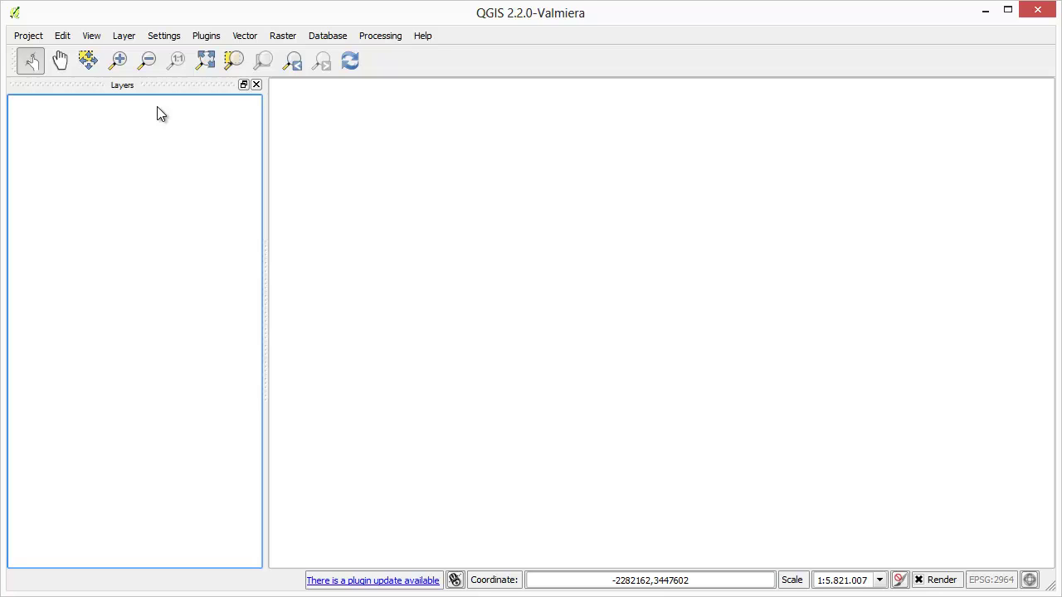
- Load airports.shp through Add Vector Layer so the airport points draw on the map
{"action": "left_click", "coordinate": [123, 35]}
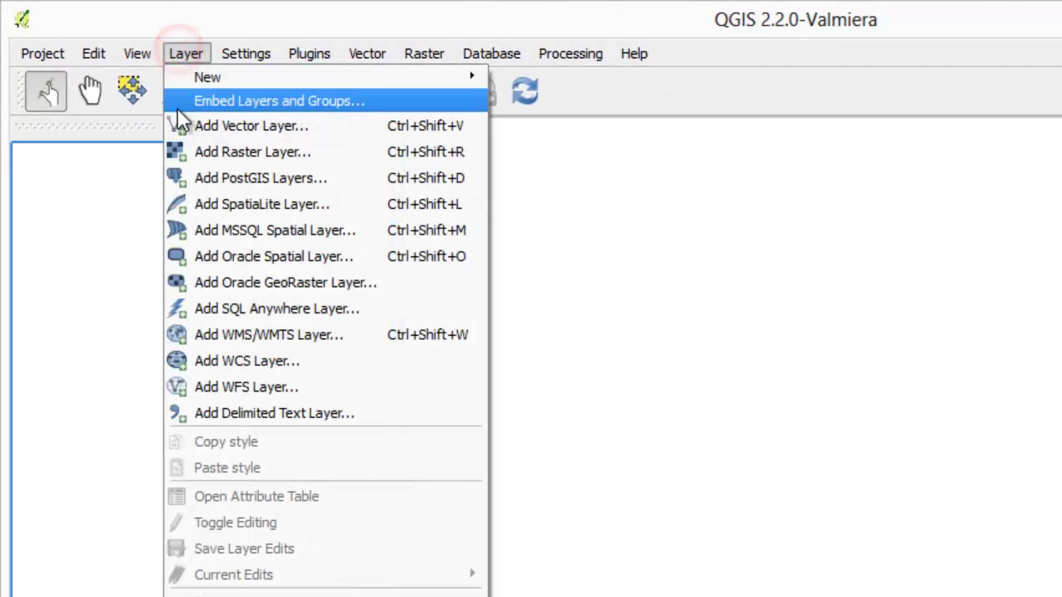
{"action": "left_click", "coordinate": [176, 126]}
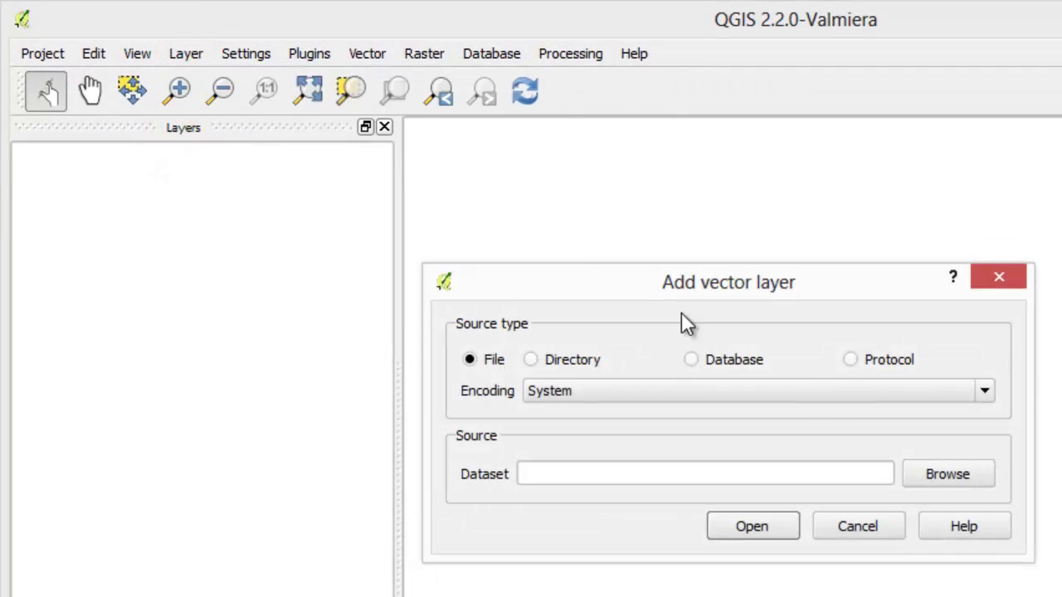
{"action": "left_click", "coordinate": [916, 475]}
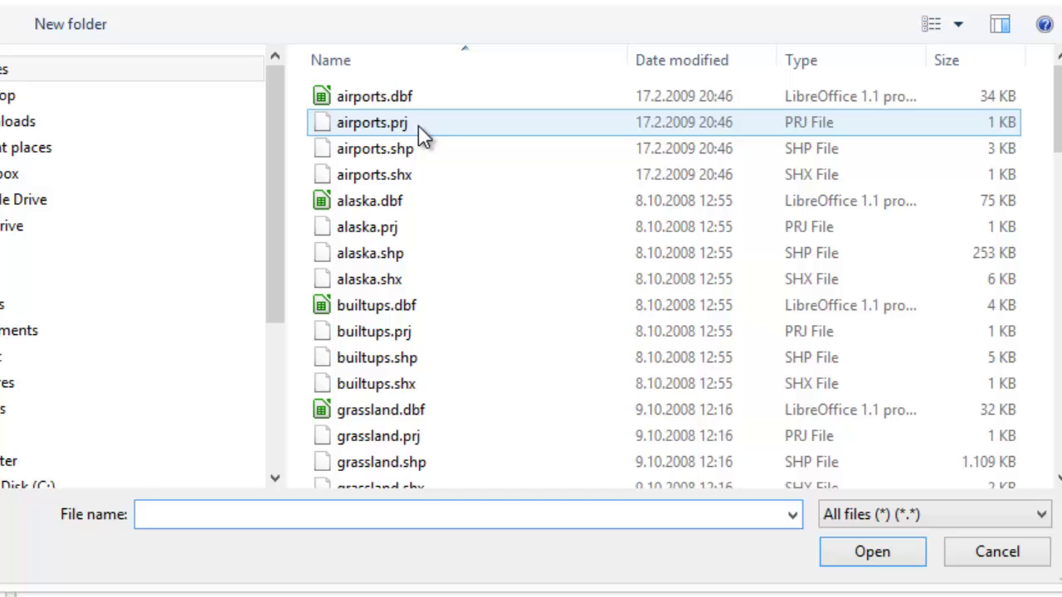
{"action": "left_click", "coordinate": [424, 147]}
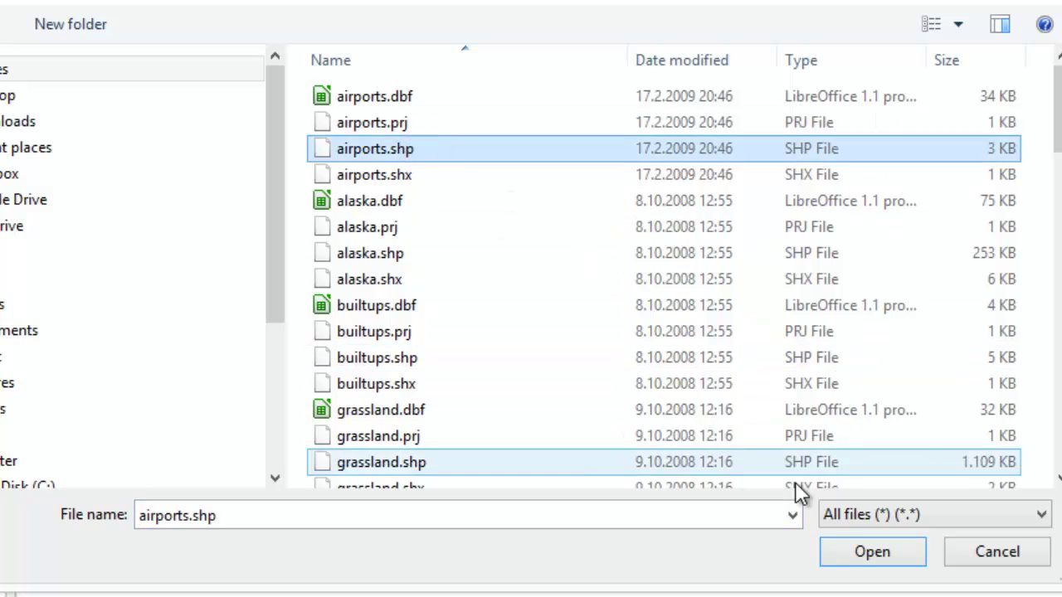
{"action": "left_click", "coordinate": [842, 546]}
{"action": "left_click", "coordinate": [362, 294]}
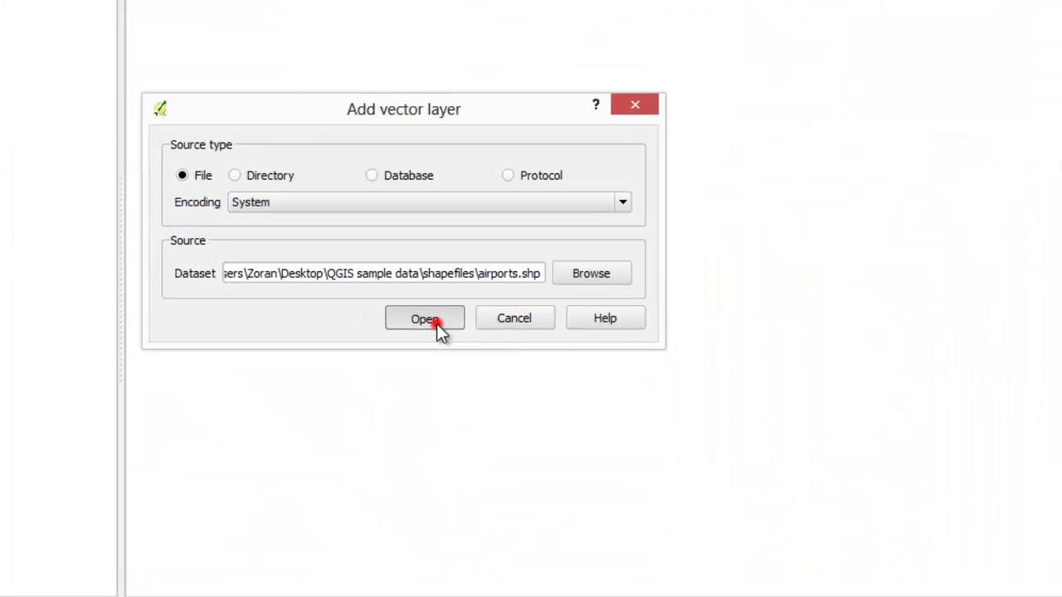
- In the airports layer properties, turn on labels using the NAME field as label text
{"action": "right_click", "coordinate": [55, 92]}
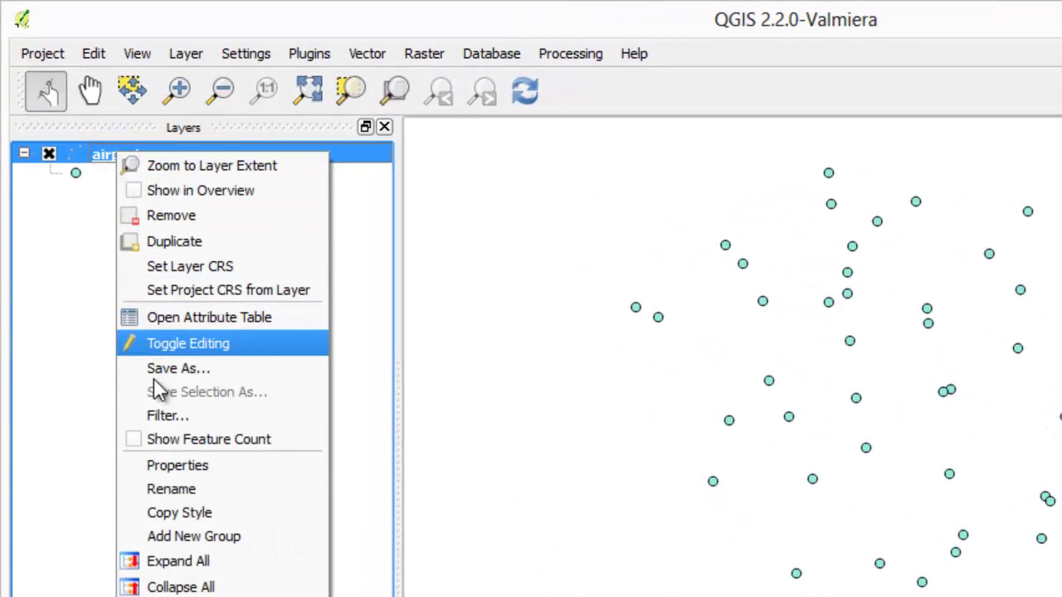
{"action": "left_click", "coordinate": [164, 467]}
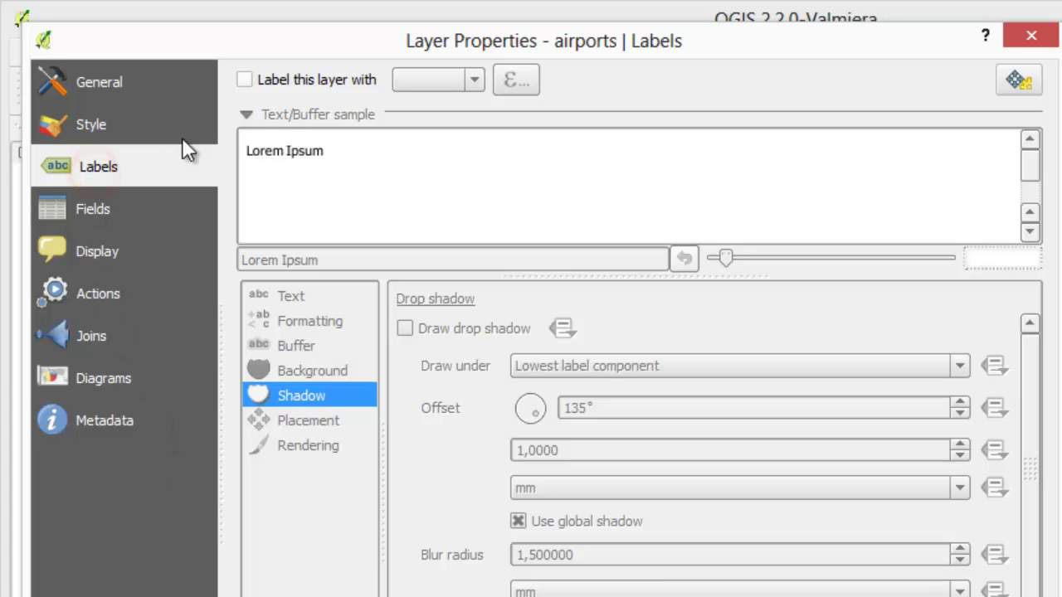
{"action": "left_click", "coordinate": [267, 80]}
{"action": "left_click", "coordinate": [482, 78]}
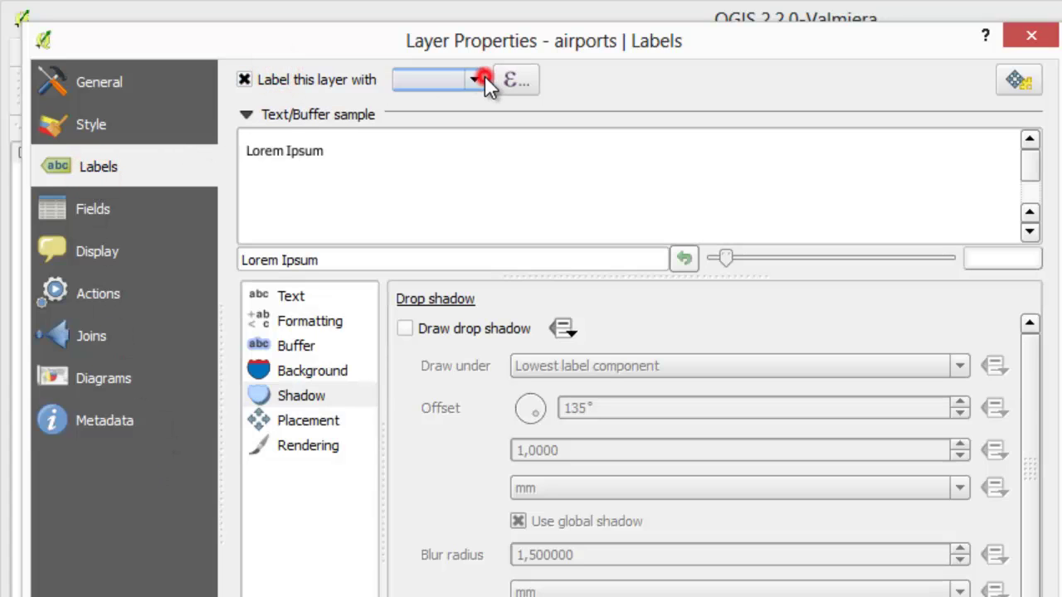
{"action": "left_click", "coordinate": [448, 183]}
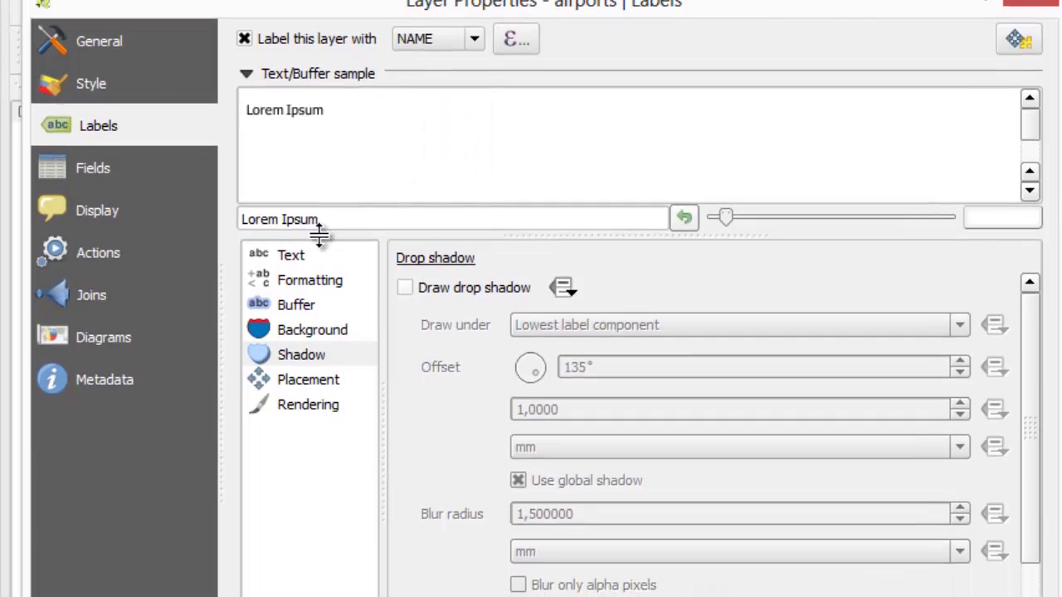
- Set the label font to Lucida Sans with the Bold style
{"action": "left_click", "coordinate": [291, 296]}
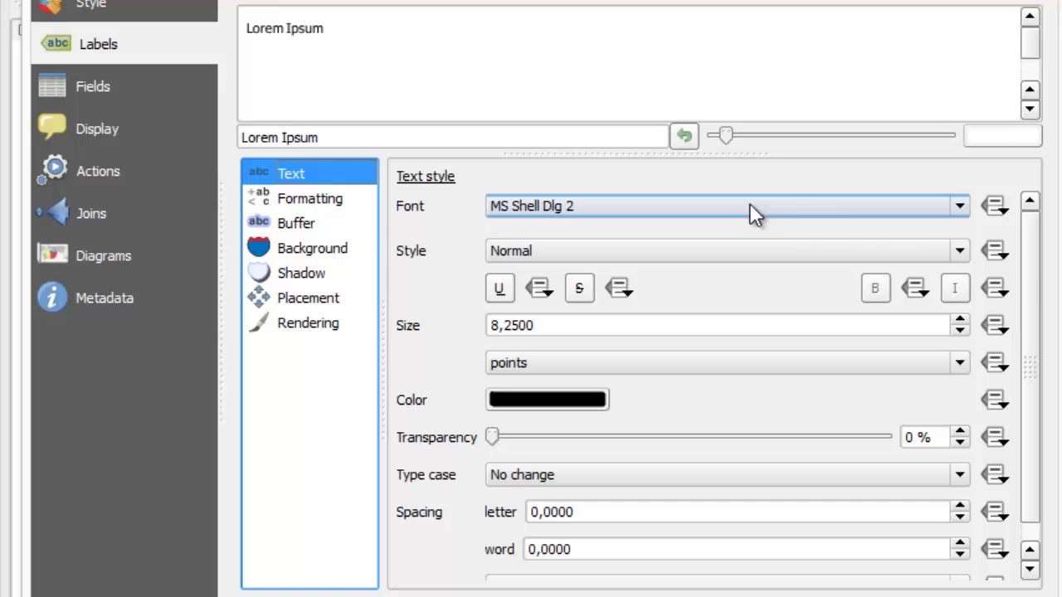
{"action": "left_click", "coordinate": [960, 205]}
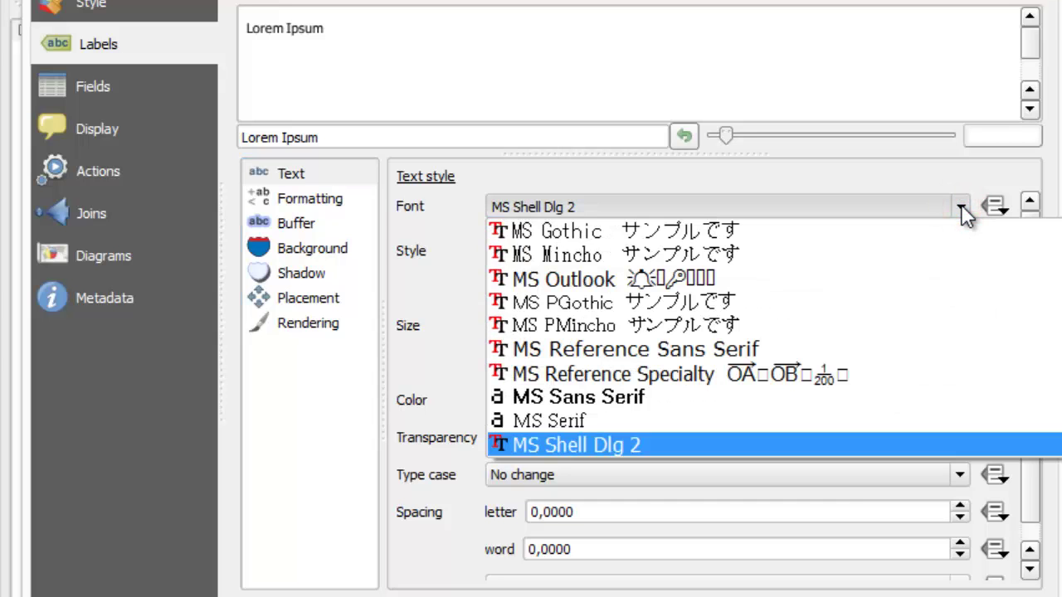
{"action": "scroll", "coordinate": [884, 299], "scroll_direction": "up", "scroll_amount": 10}
{"action": "scroll", "coordinate": [886, 303], "scroll_direction": "down", "scroll_amount": 1}
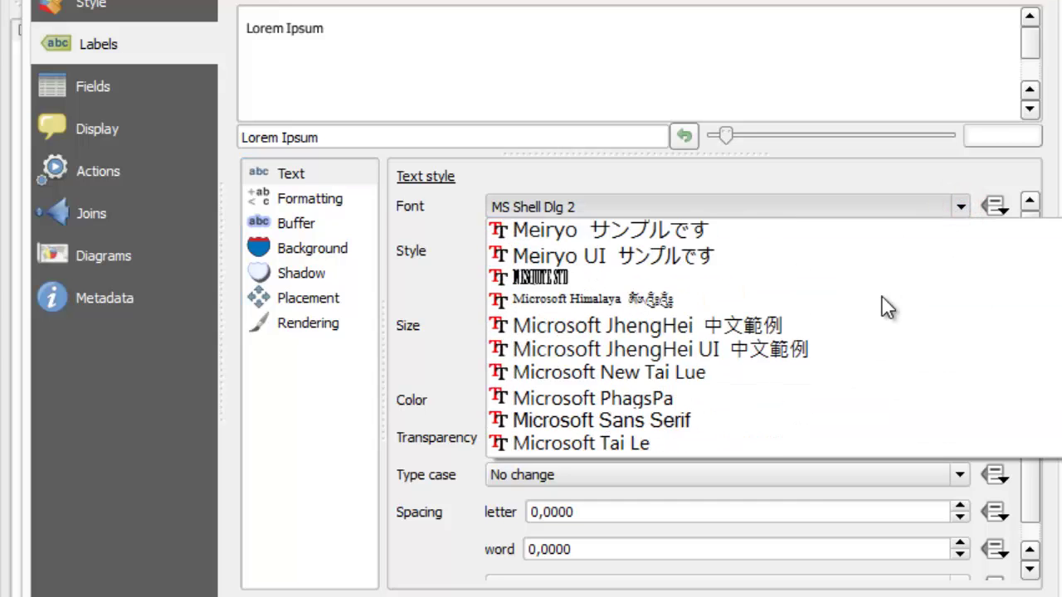
{"action": "scroll", "coordinate": [885, 305], "scroll_direction": "down", "scroll_amount": 3}
{"action": "scroll", "coordinate": [884, 305], "scroll_direction": "up", "scroll_amount": 6}
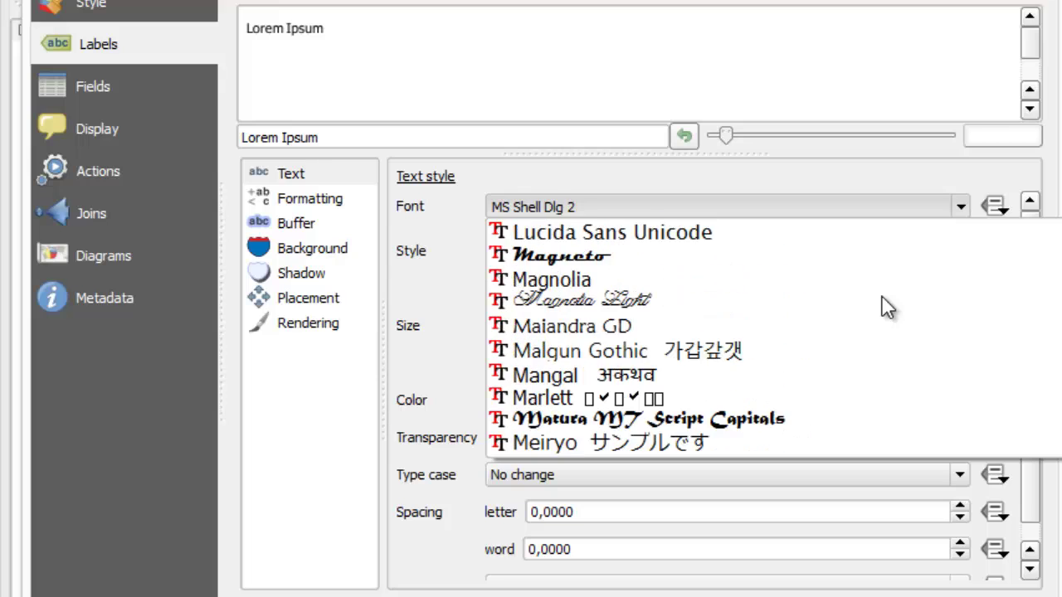
{"action": "scroll", "coordinate": [887, 307], "scroll_direction": "up", "scroll_amount": 1}
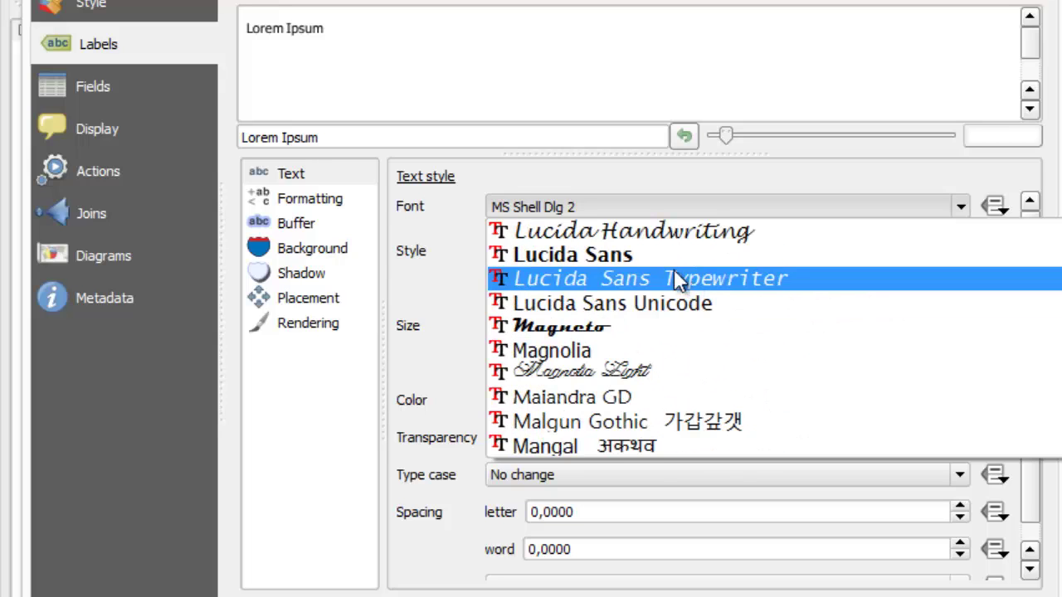
{"action": "left_click", "coordinate": [654, 256]}
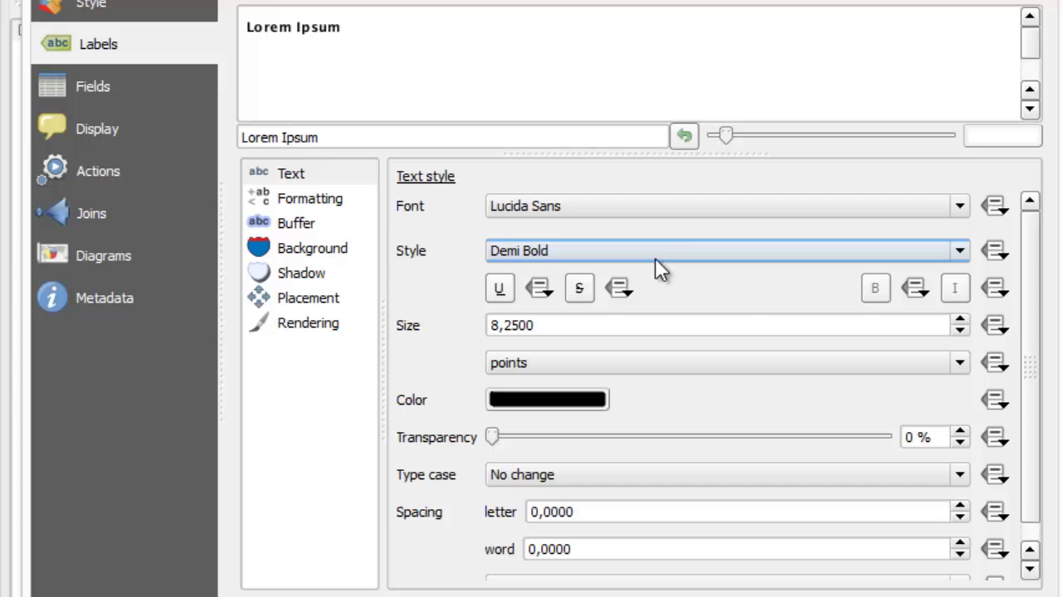
{"action": "left_click", "coordinate": [749, 253]}
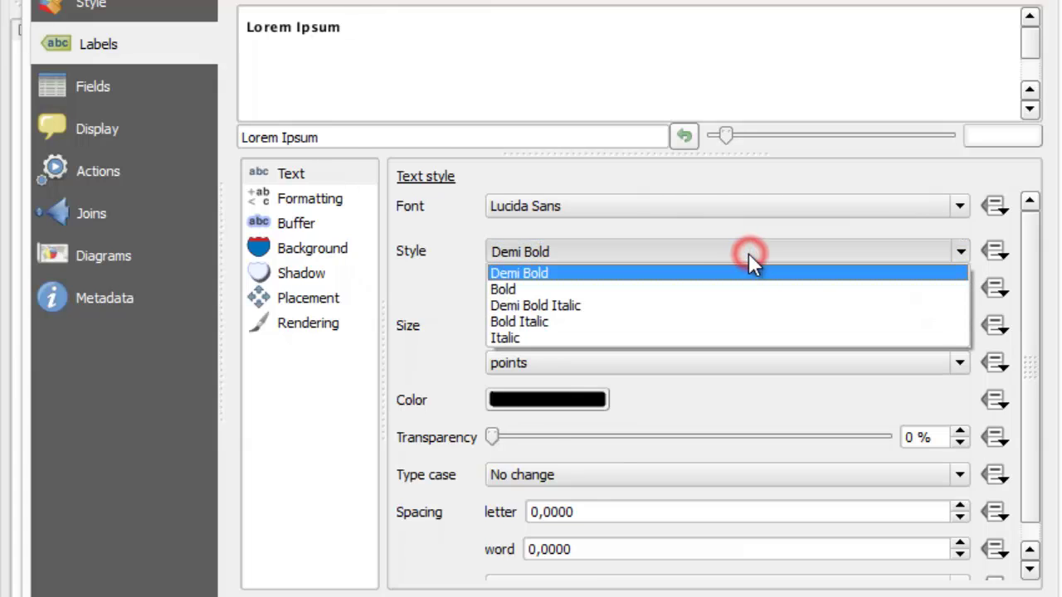
{"action": "left_click", "coordinate": [746, 286]}
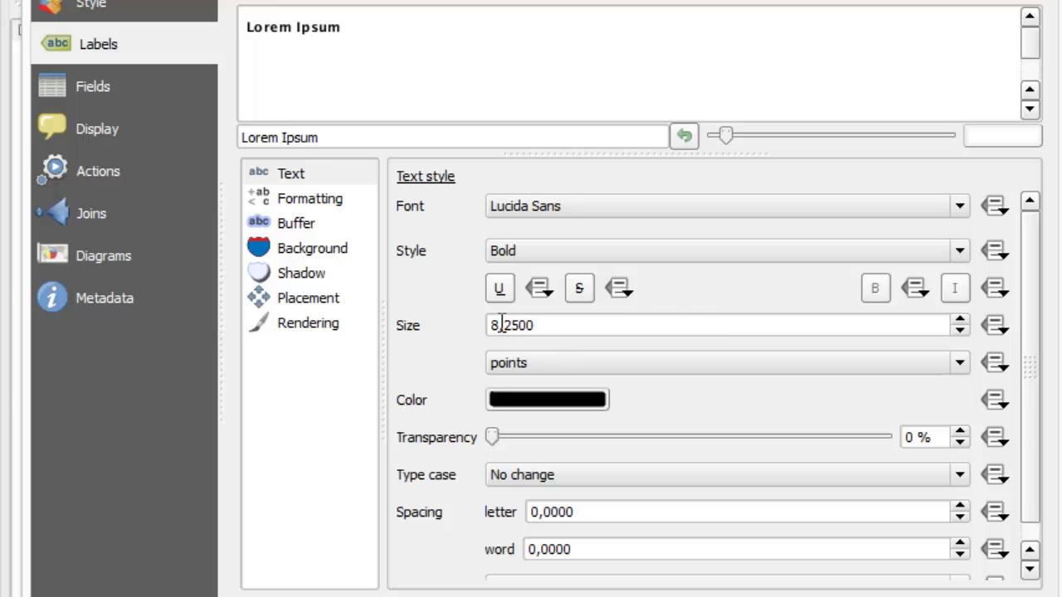
- Set the label text size to 14 points
{"action": "left_click_drag", "start_coordinate": [540, 325], "coordinate": [443, 310]}
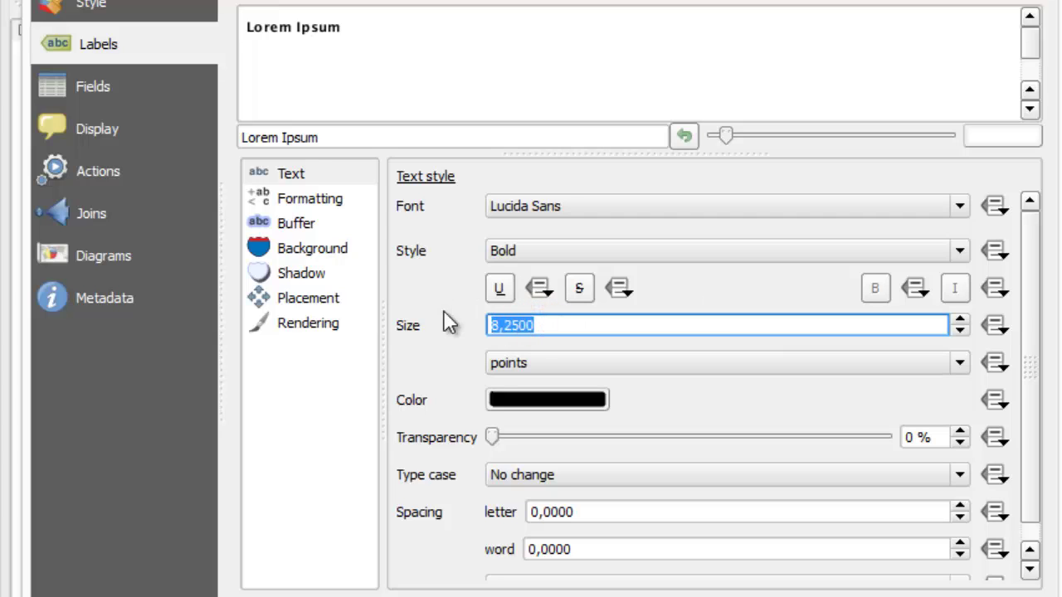
{"action": "type", "text": "14"}
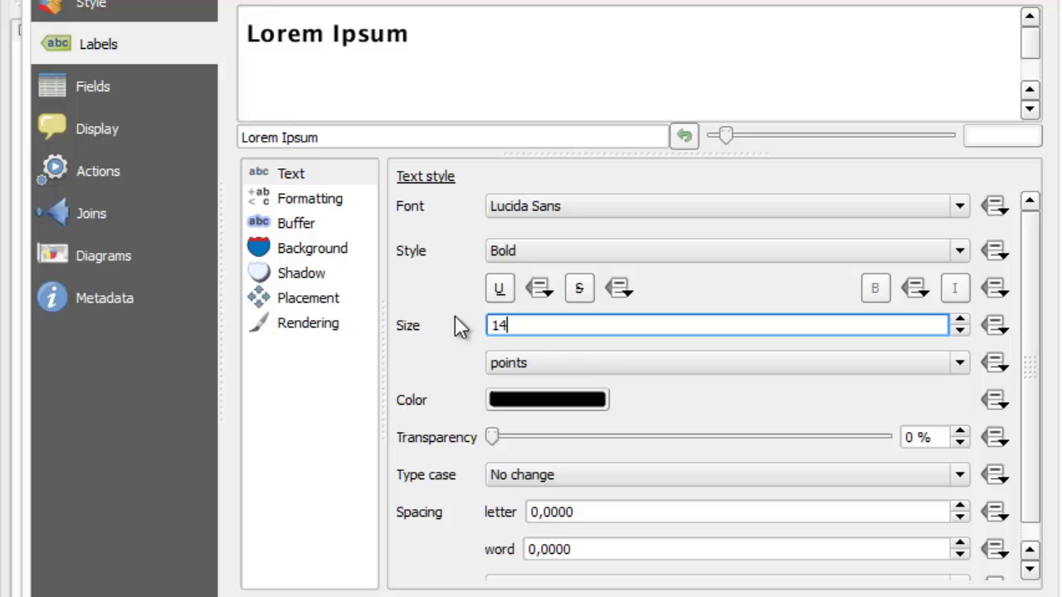
{"action": "left_click", "coordinate": [599, 363]}
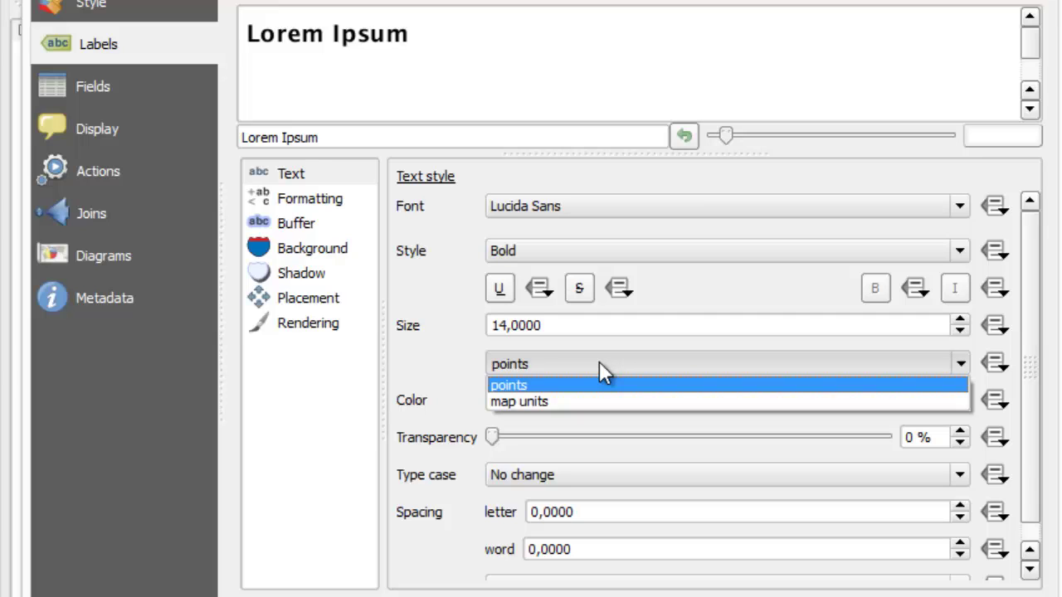
- Make the airport label text colour the purple basic swatch, keeping points as size unit
{"action": "left_click", "coordinate": [599, 364]}
{"action": "left_click", "coordinate": [579, 401]}
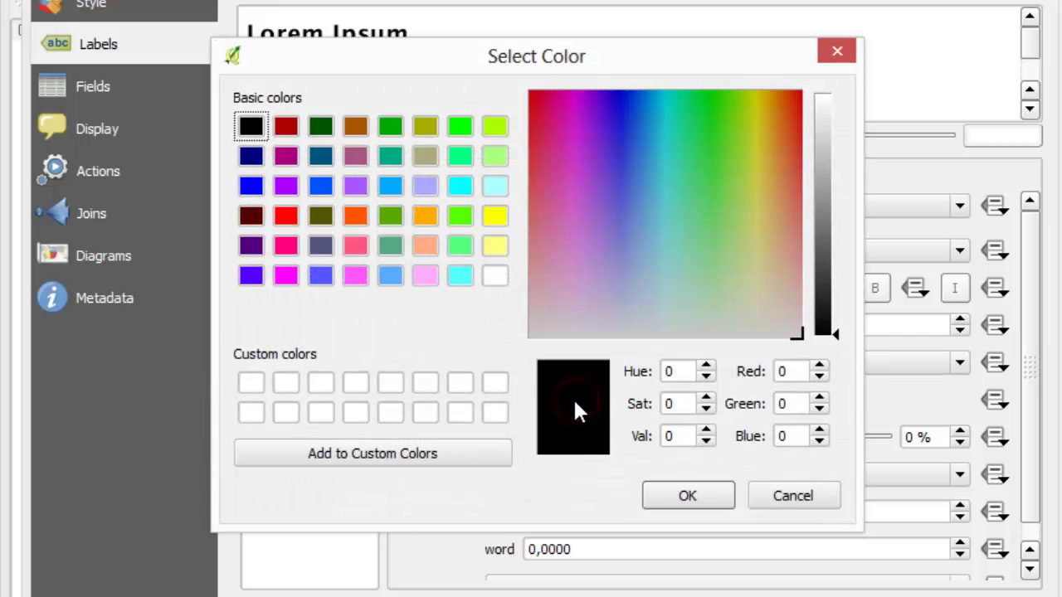
{"action": "left_click", "coordinate": [286, 184]}
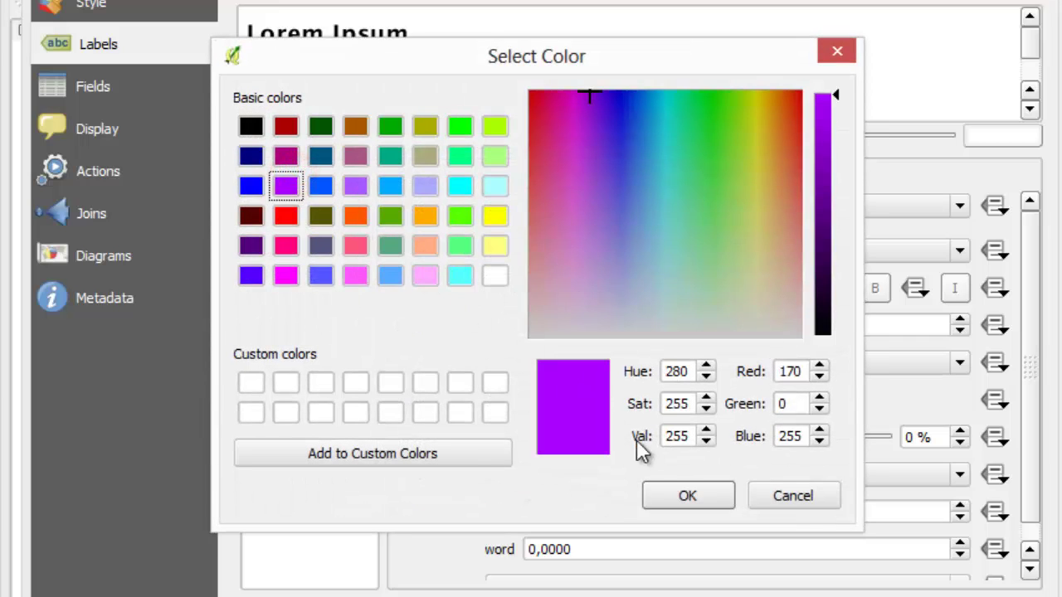
{"action": "left_click", "coordinate": [671, 484]}
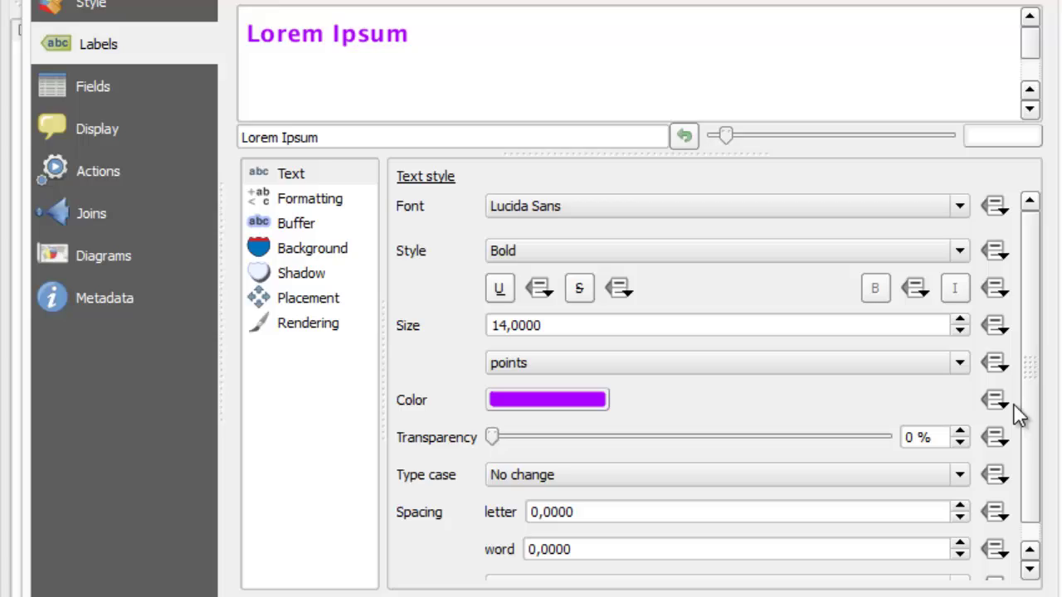
{"action": "left_click", "coordinate": [1030, 391]}
{"action": "left_click_drag", "start_coordinate": [1030, 391], "coordinate": [1040, 446]}
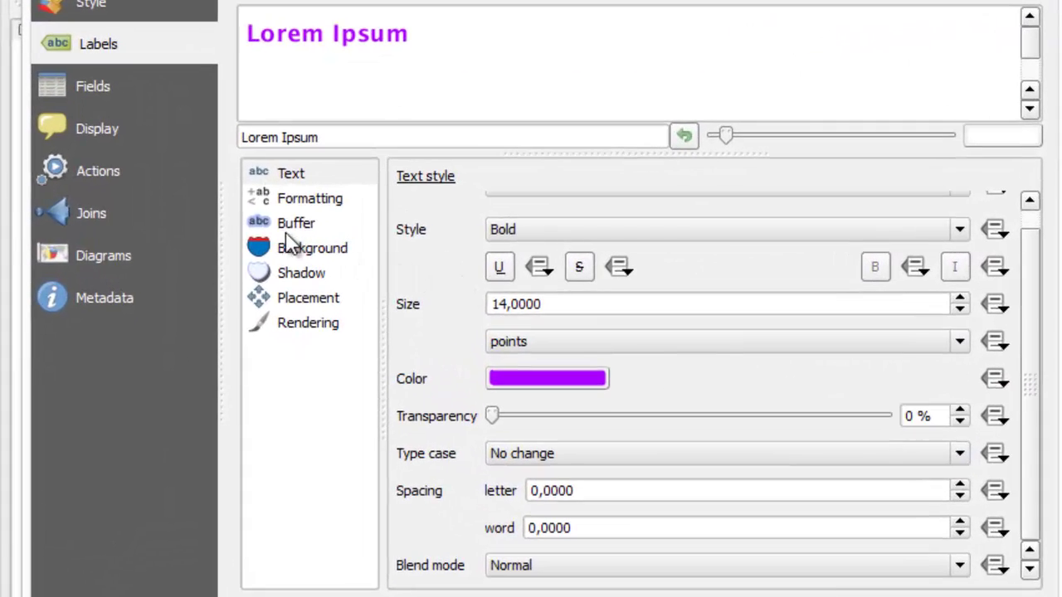
- Enable a text buffer with size 3 millimetres and a yellow colour
{"action": "left_click", "coordinate": [286, 225]}
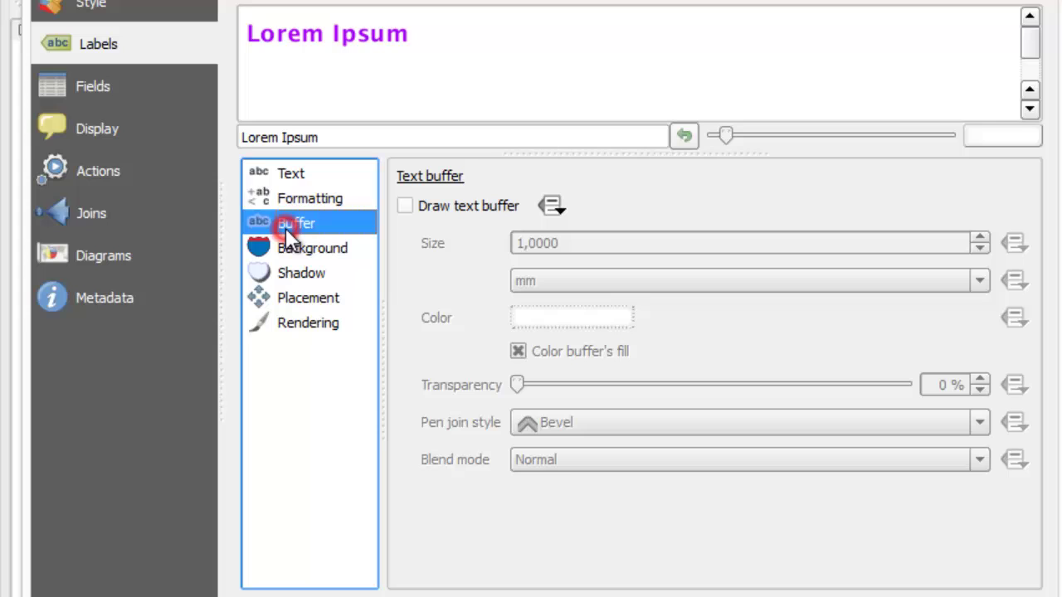
{"action": "left_click", "coordinate": [405, 206]}
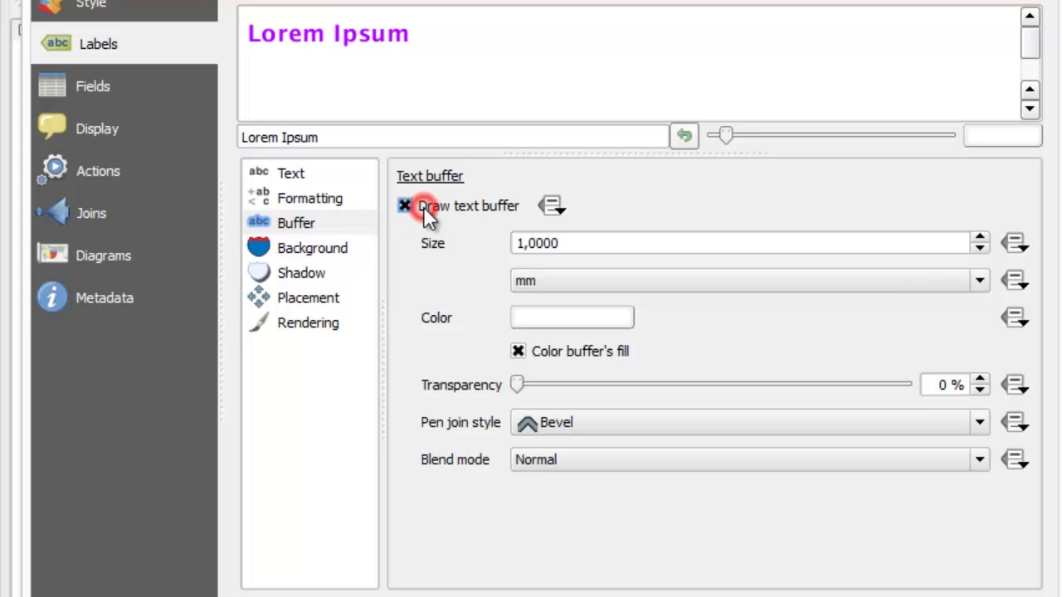
{"action": "left_click", "coordinate": [521, 243]}
{"action": "left_click_drag", "start_coordinate": [520, 243], "coordinate": [511, 242]}
{"action": "type", "text": "3"}
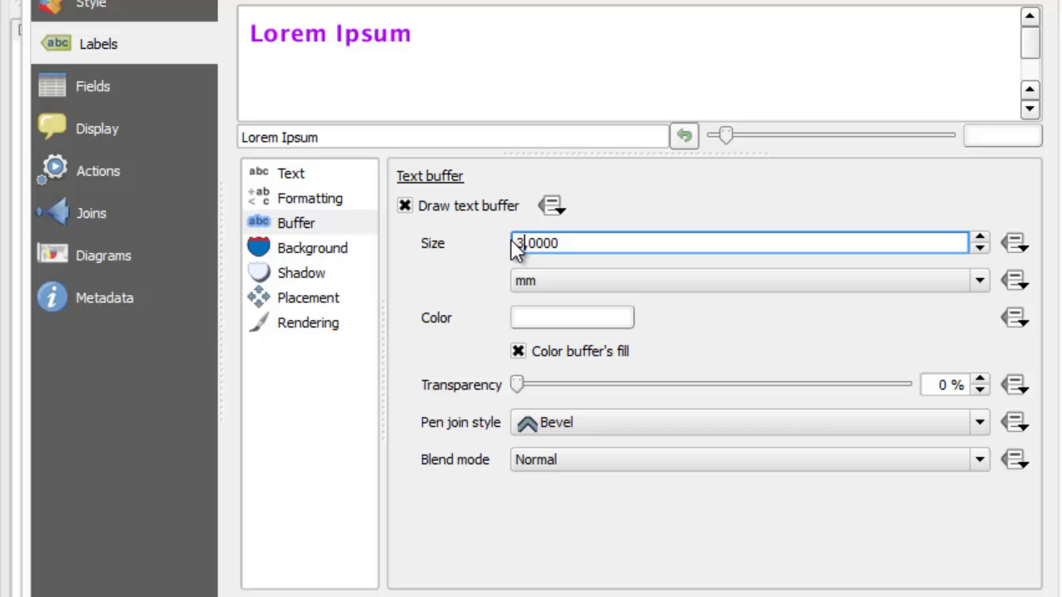
{"action": "left_click", "coordinate": [555, 281]}
{"action": "left_click", "coordinate": [556, 280]}
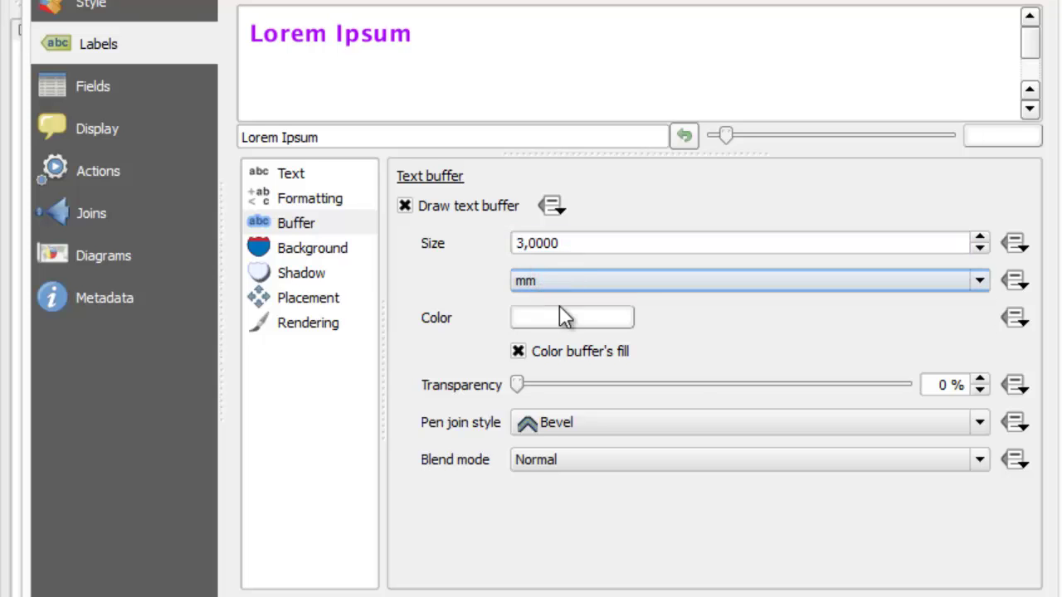
{"action": "left_click", "coordinate": [562, 319]}
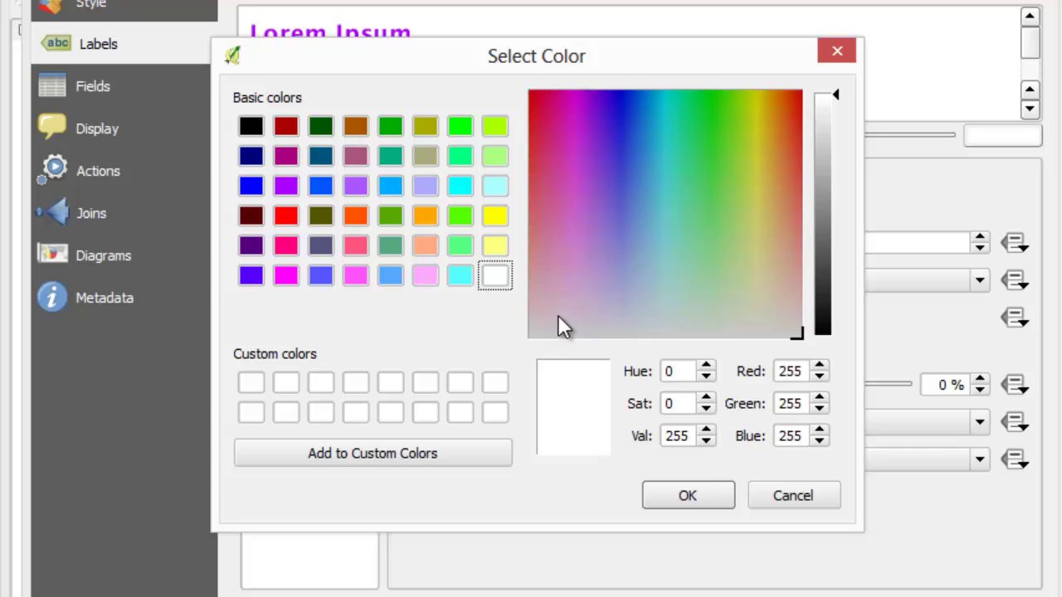
{"action": "left_click", "coordinate": [493, 218]}
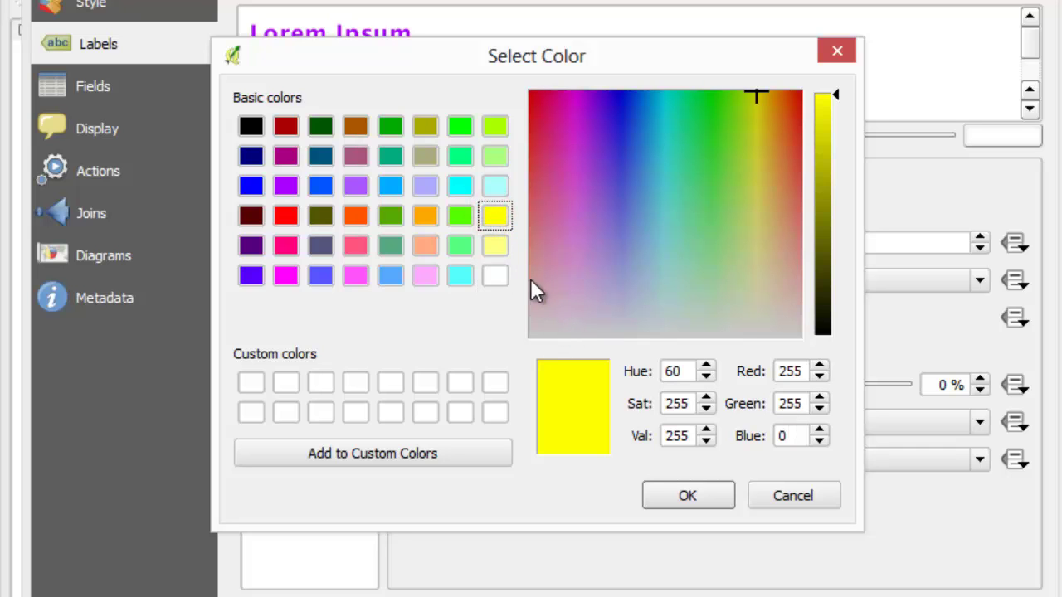
{"action": "left_click", "coordinate": [689, 492]}
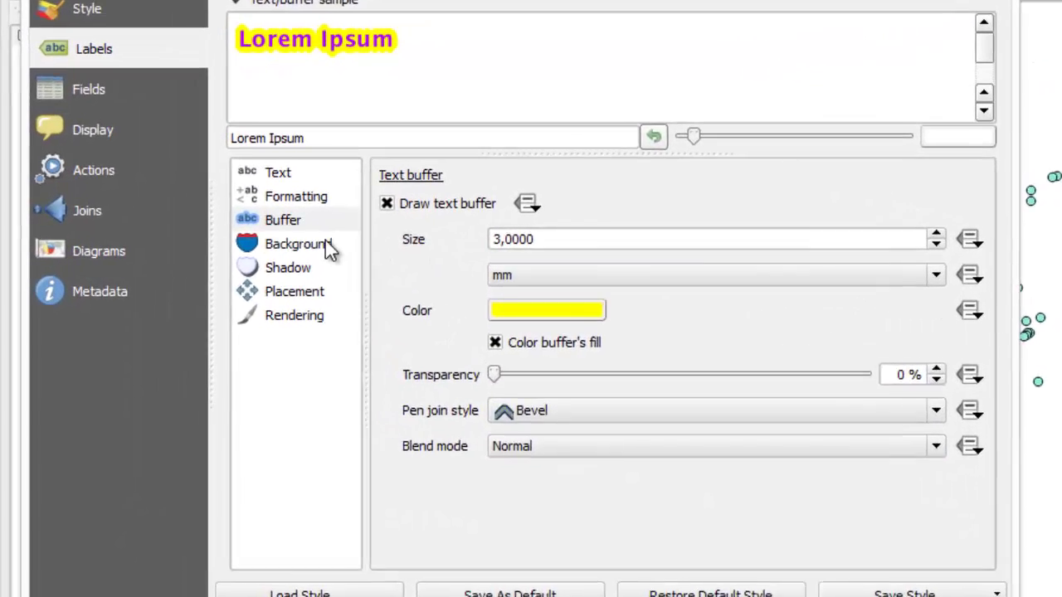
- Turn on a rectangle label background with Size X 6 and Size Y 5
{"action": "left_click", "coordinate": [246, 245]}
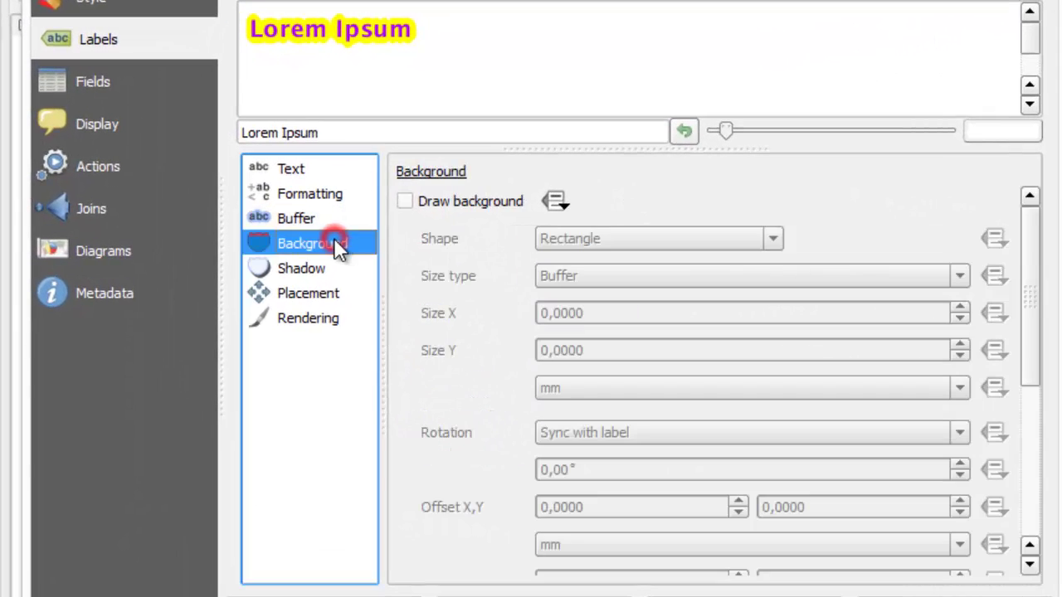
{"action": "left_click", "coordinate": [427, 203]}
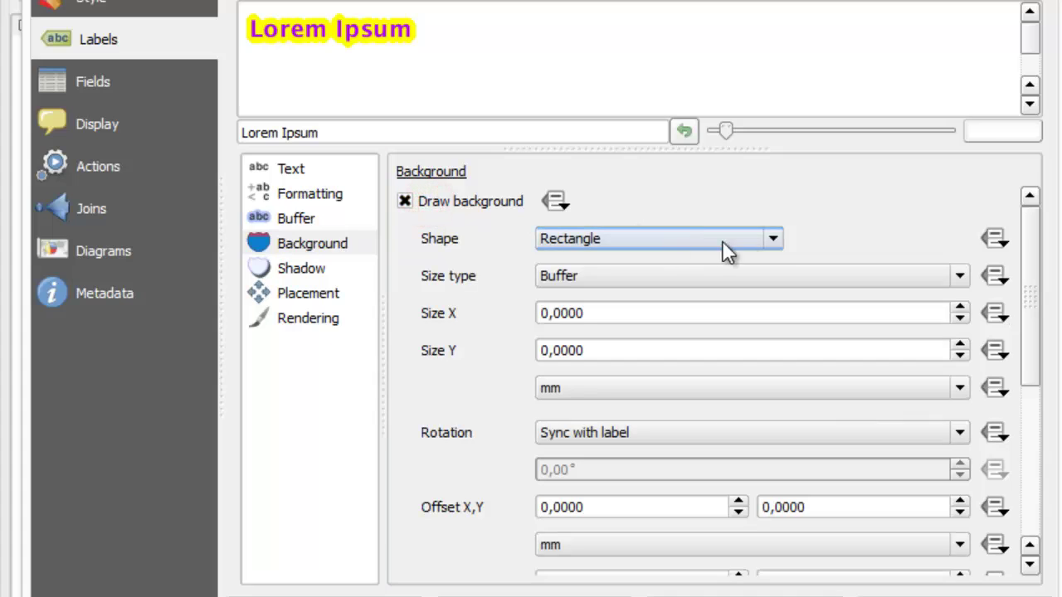
{"action": "left_click", "coordinate": [773, 240]}
{"action": "left_click", "coordinate": [747, 262]}
{"action": "left_click", "coordinate": [544, 312]}
{"action": "left_click_drag", "start_coordinate": [544, 312], "coordinate": [548, 310]}
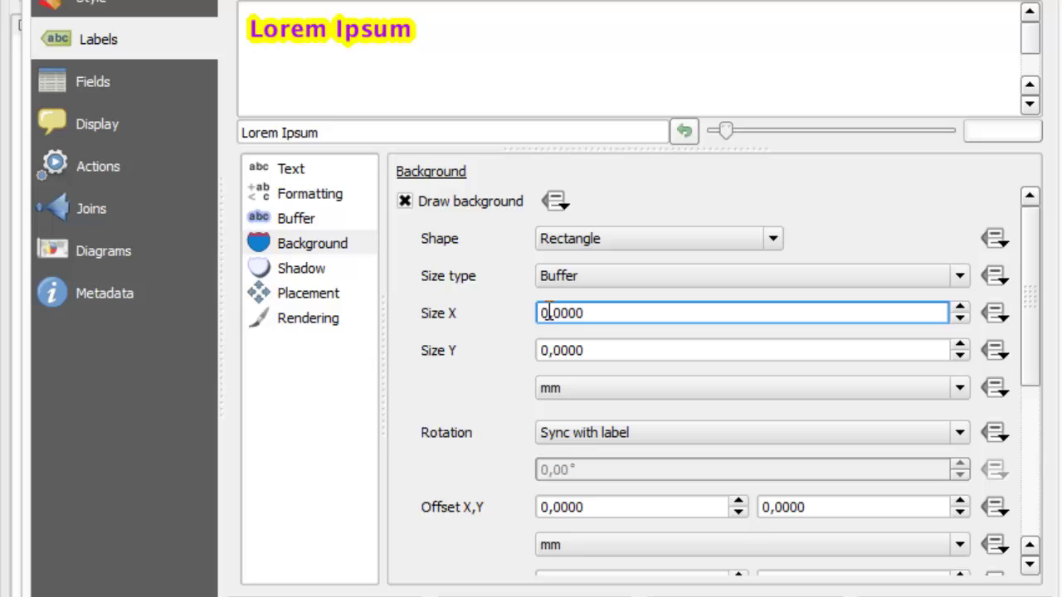
{"action": "type", "text": "6"}
{"action": "left_click_drag", "start_coordinate": [549, 350], "coordinate": [540, 352]}
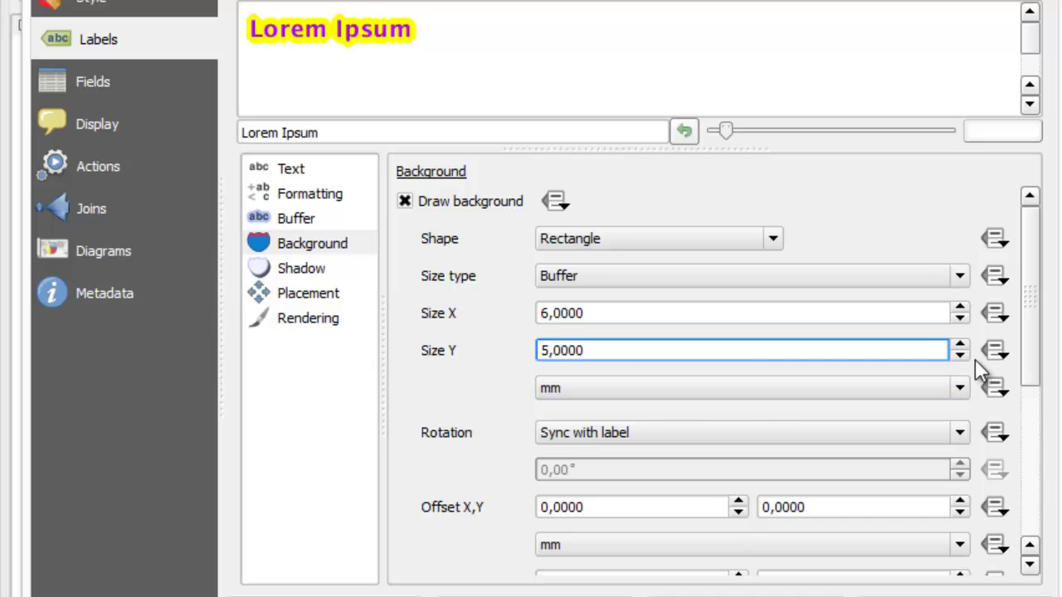
- Set the background corner radius to 4 and 4
{"action": "left_click", "coordinate": [1026, 333]}
{"action": "left_click_drag", "start_coordinate": [1029, 340], "coordinate": [861, 439]}
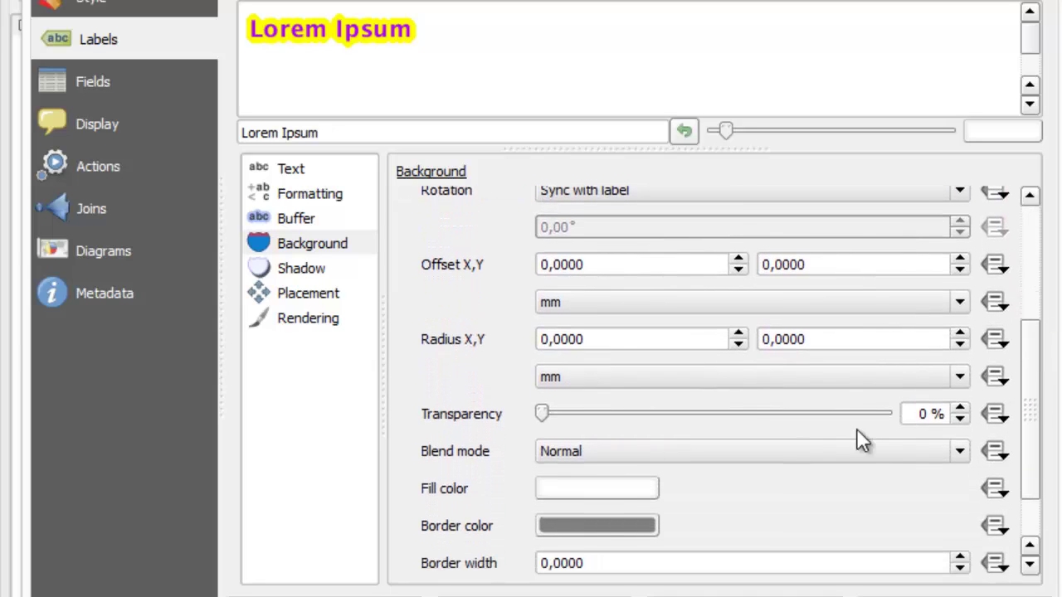
{"action": "left_click_drag", "start_coordinate": [548, 339], "coordinate": [540, 338]}
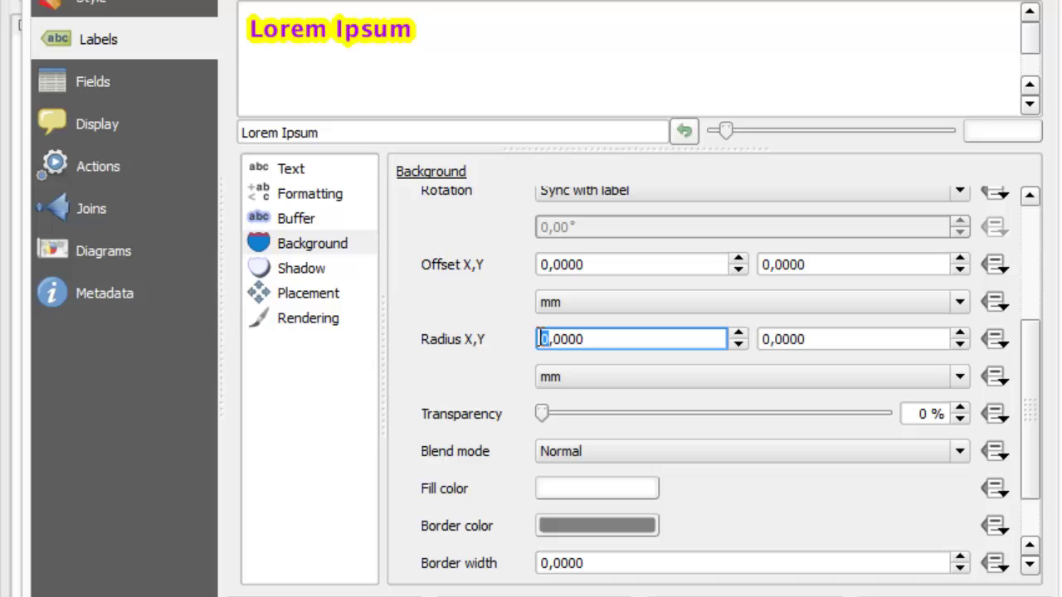
{"action": "type", "text": "4"}
{"action": "left_click_drag", "start_coordinate": [772, 339], "coordinate": [762, 339]}
{"action": "type", "text": "4"}
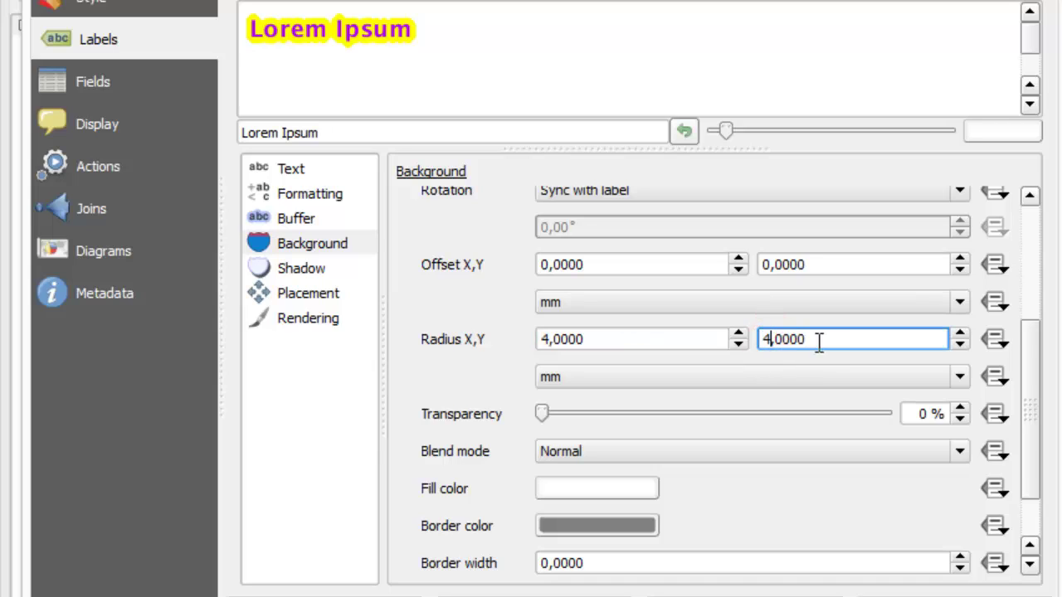
{"action": "left_click", "coordinate": [840, 332]}
- Give the background a purple fill colour and a black border colour
{"action": "left_click", "coordinate": [630, 489]}
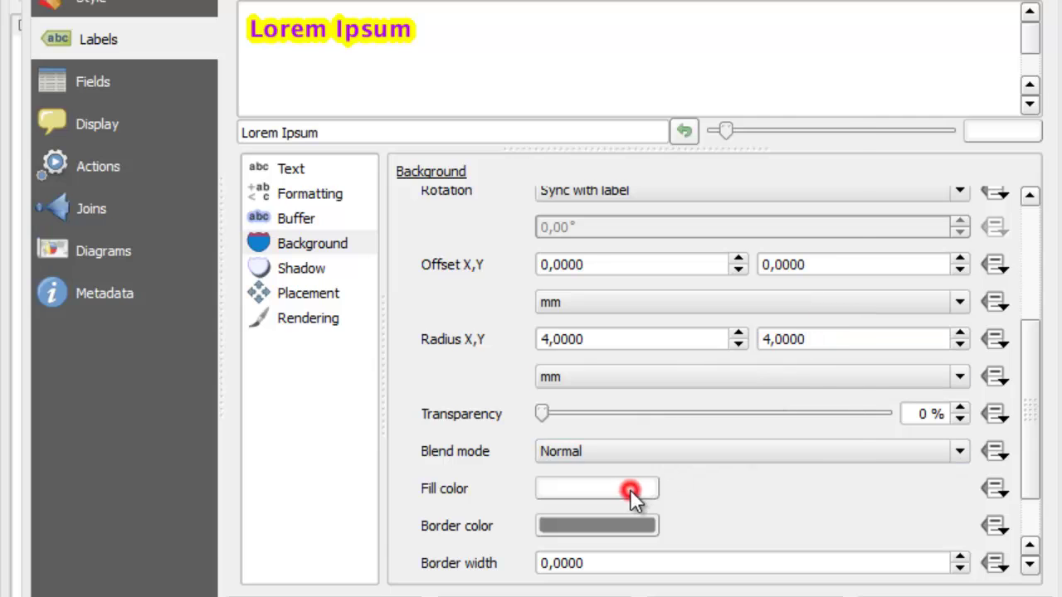
{"action": "left_click_drag", "start_coordinate": [504, 37], "coordinate": [649, 118]}
{"action": "left_click", "coordinate": [435, 253]}
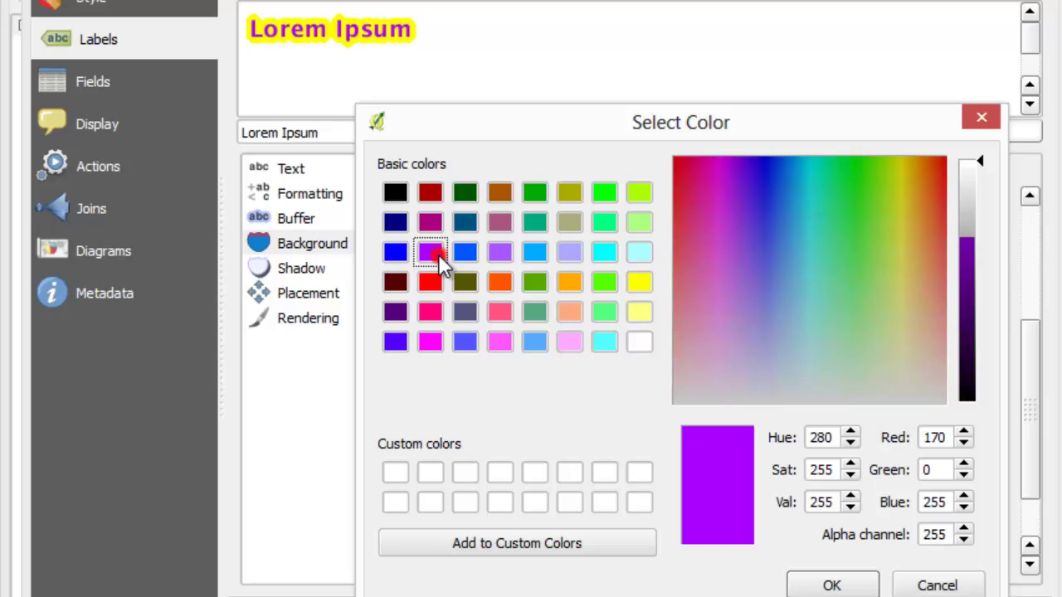
{"action": "left_click", "coordinate": [835, 583]}
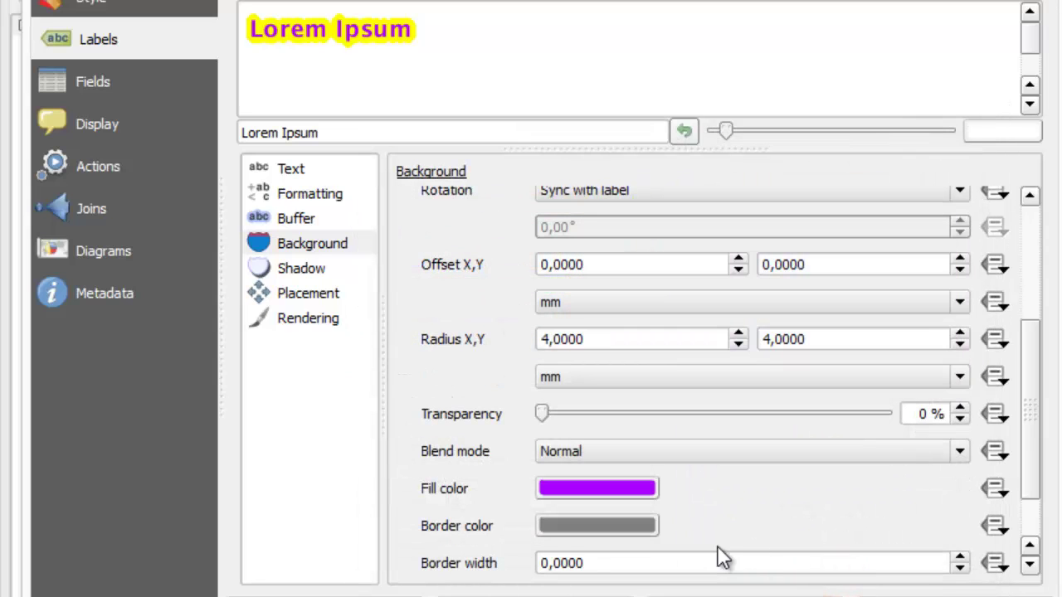
{"action": "left_click", "coordinate": [629, 521]}
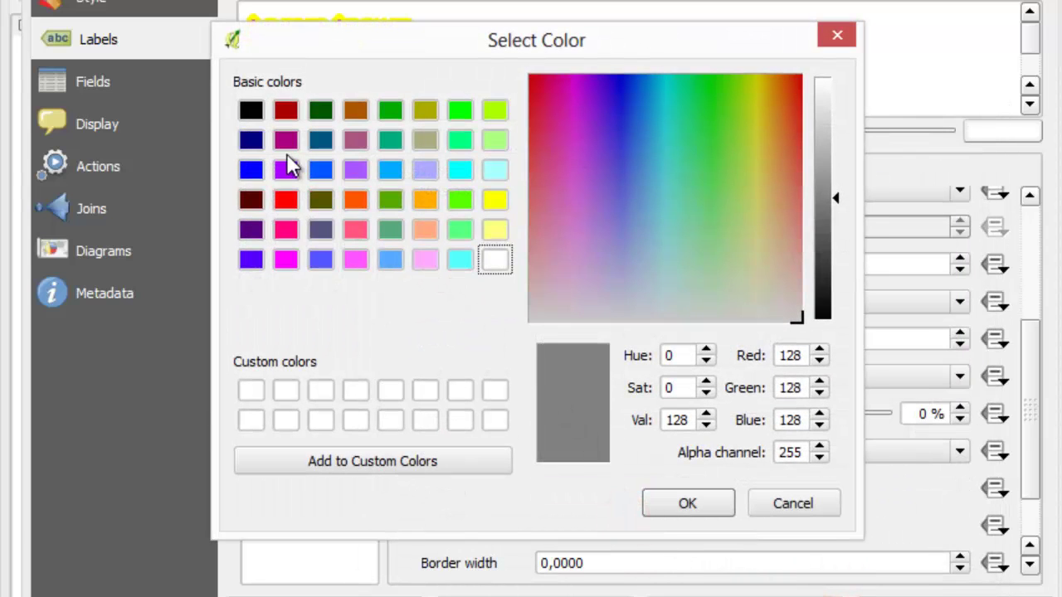
{"action": "left_click", "coordinate": [251, 109]}
{"action": "left_click", "coordinate": [688, 503]}
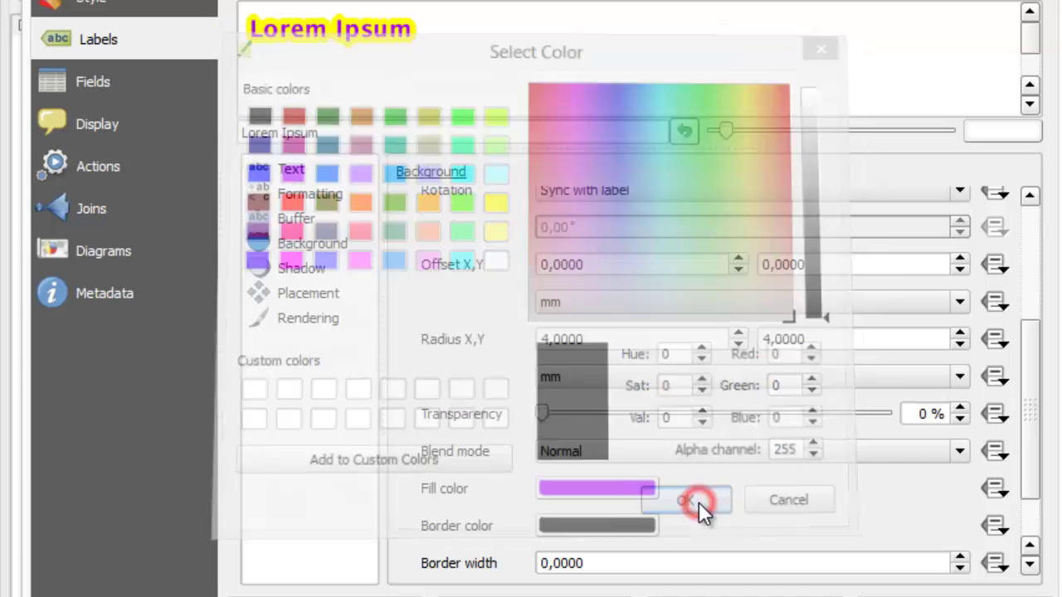
- Set the background border width to 1 mm
{"action": "left_click", "coordinate": [540, 563]}
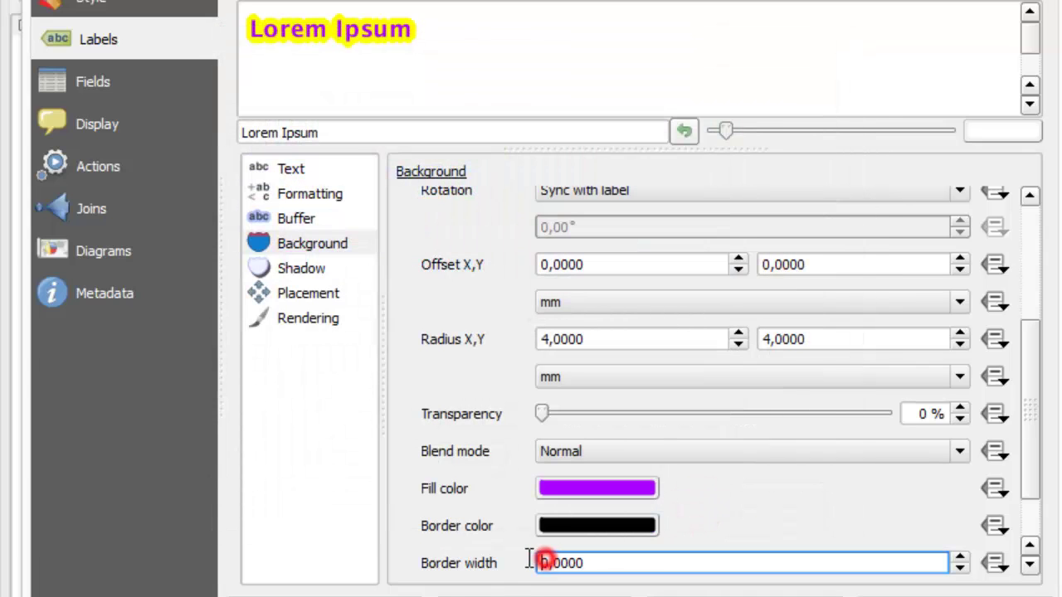
{"action": "key", "text": "shift+Right"}
{"action": "type", "text": "1"}
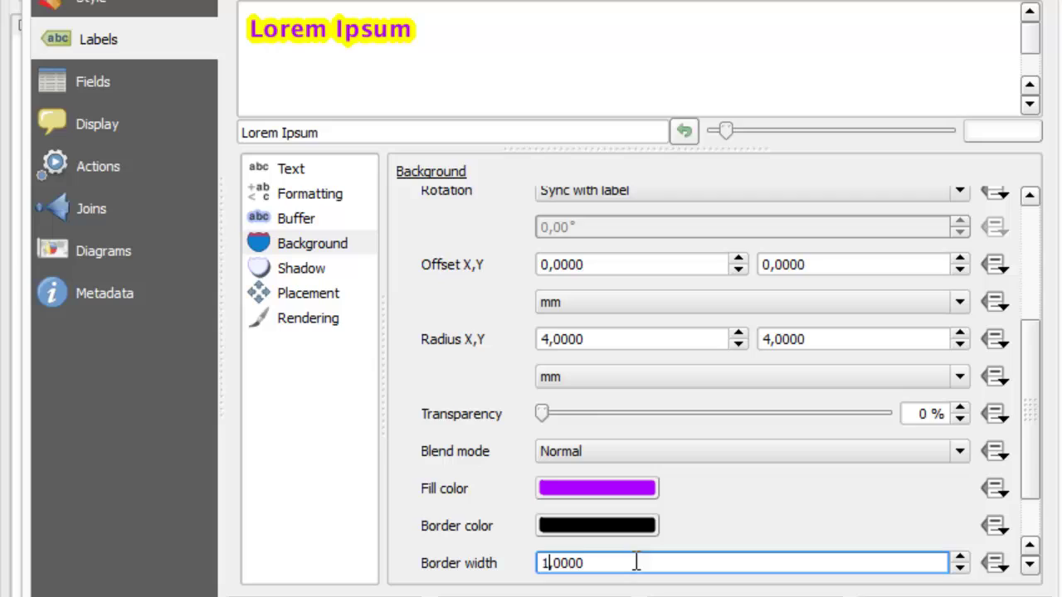
{"action": "left_click", "coordinate": [636, 562]}
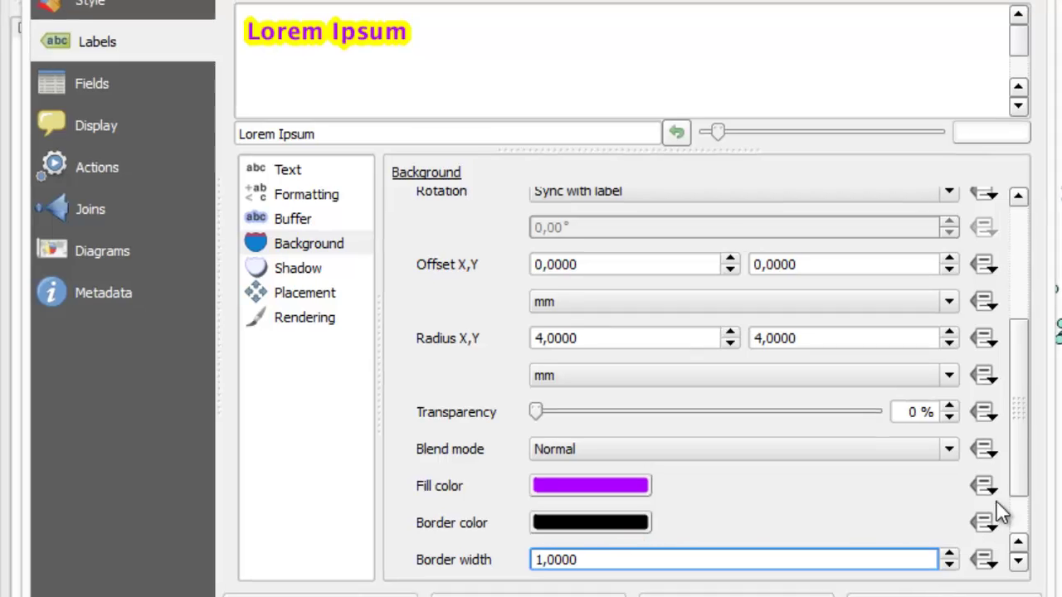
{"action": "left_click_drag", "start_coordinate": [1032, 461], "coordinate": [1032, 500]}
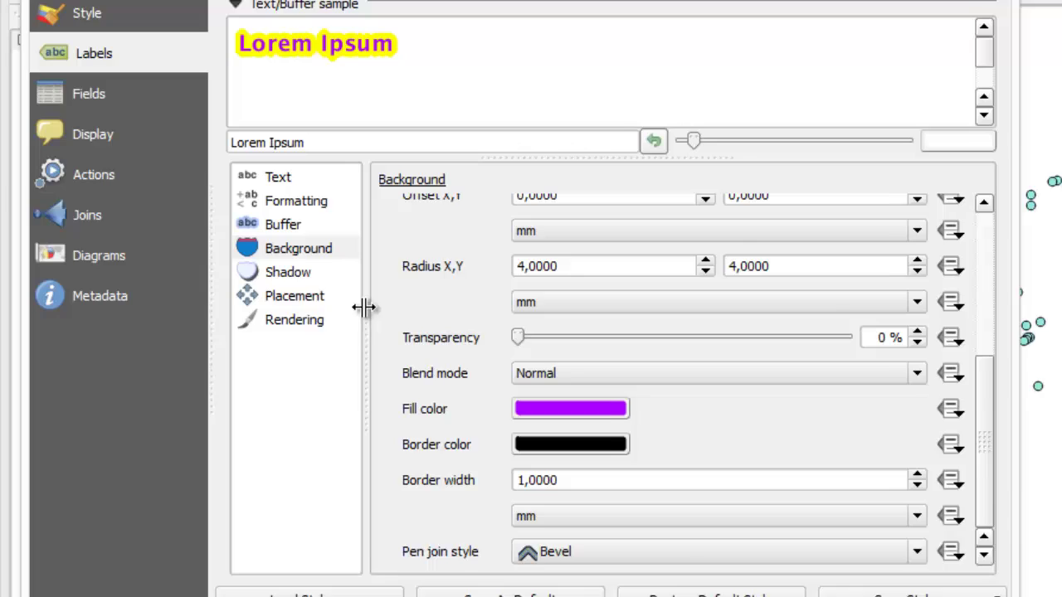
- Turn on a drop shadow for the labels and set its offset angle to 111°
{"action": "left_click", "coordinate": [203, 267]}
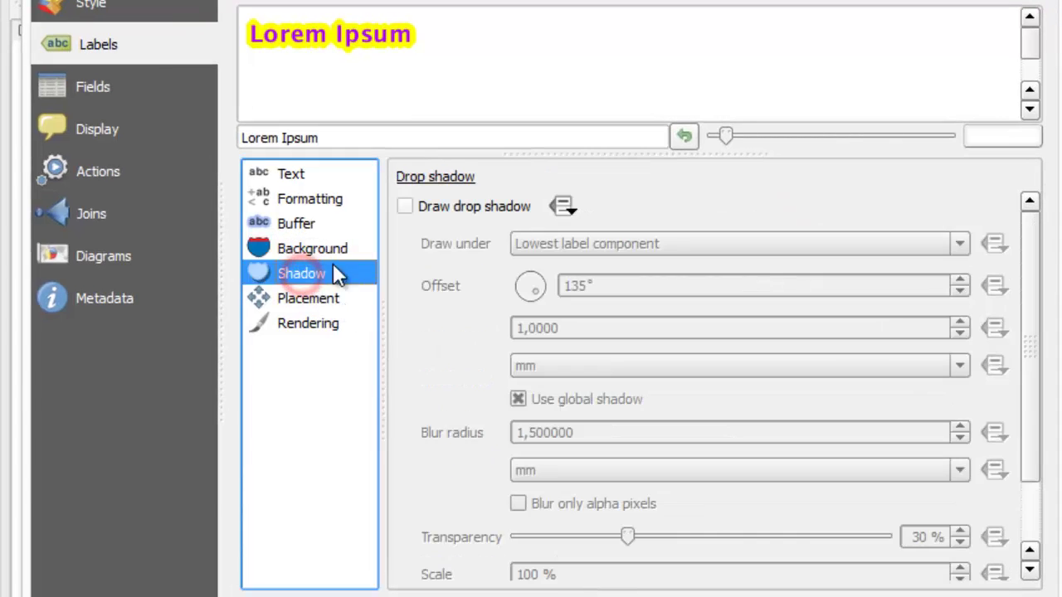
{"action": "left_click", "coordinate": [405, 206]}
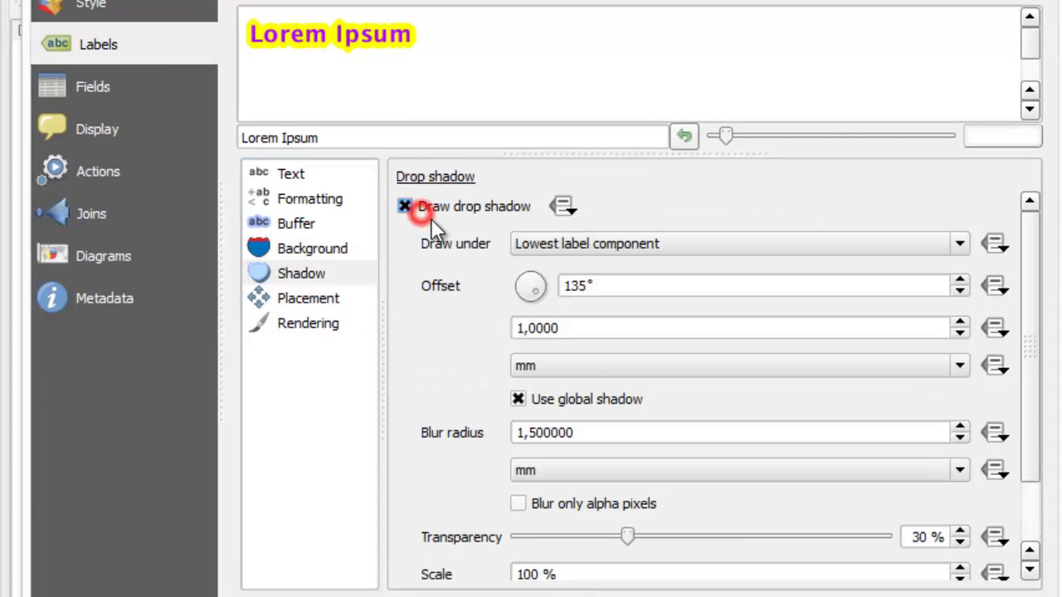
{"action": "double_click", "coordinate": [586, 284]}
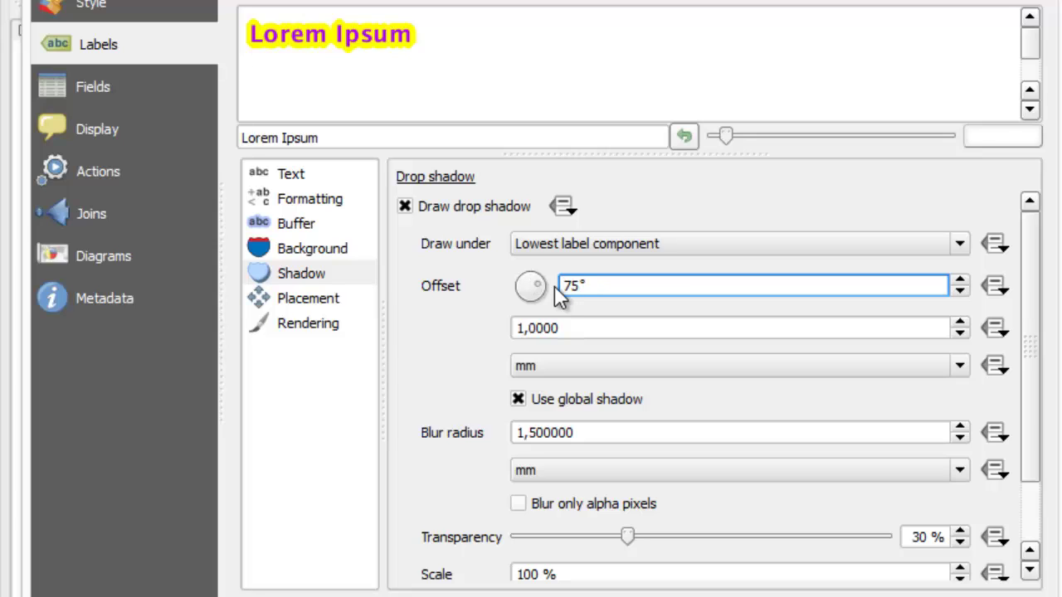
{"action": "type", "text": "75"}
{"action": "left_click_drag", "start_coordinate": [536, 283], "coordinate": [547, 290]}
{"action": "left_click", "coordinate": [568, 328]}
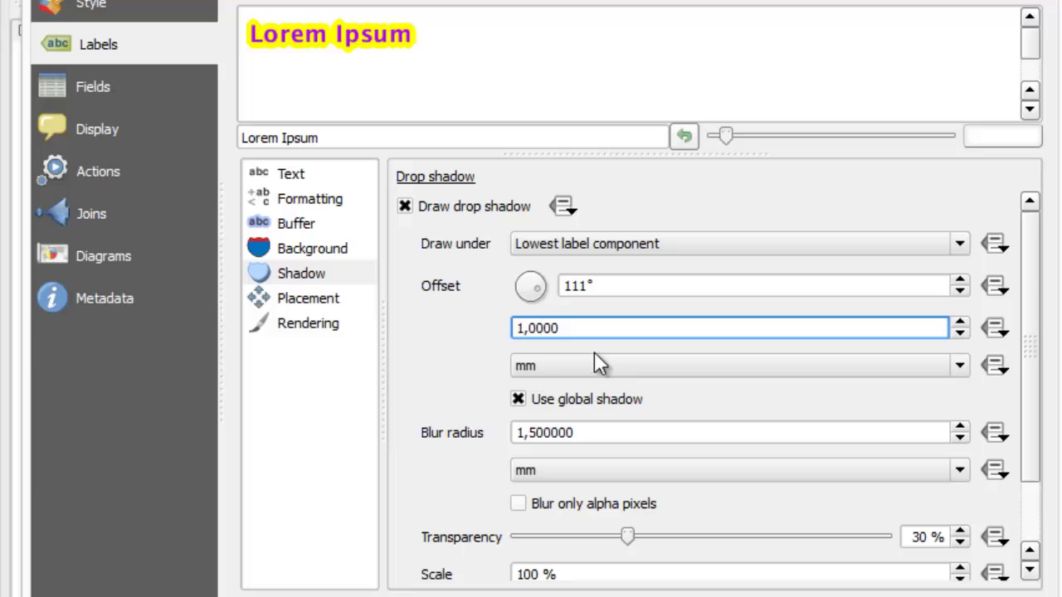
- Set the shadow blur radius to 4 mm, leaving the shadow colour unchanged
{"action": "left_click_drag", "start_coordinate": [1028, 340], "coordinate": [1014, 415]}
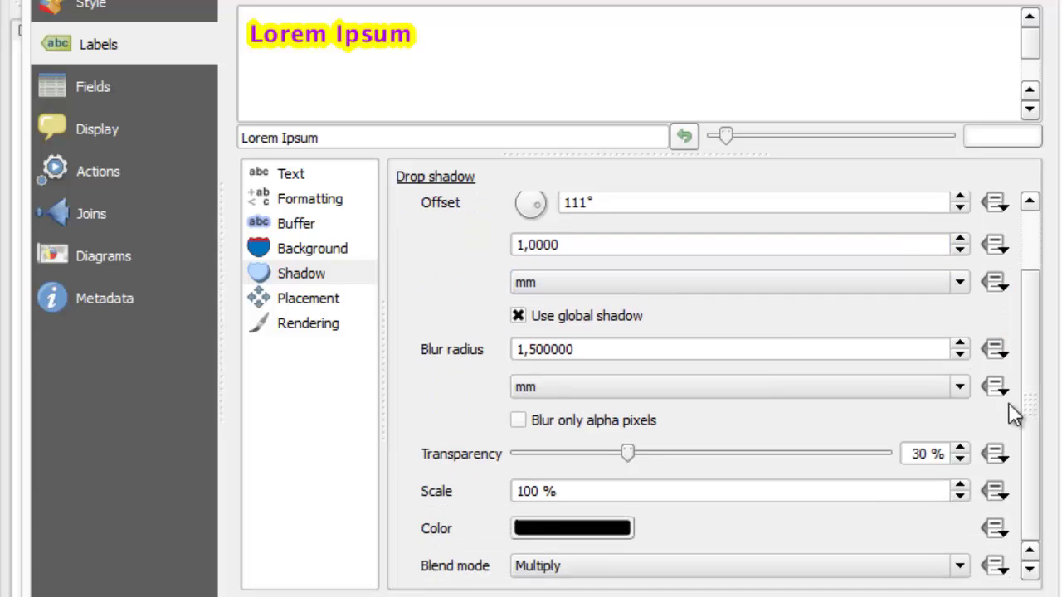
{"action": "left_click_drag", "start_coordinate": [581, 348], "coordinate": [497, 336]}
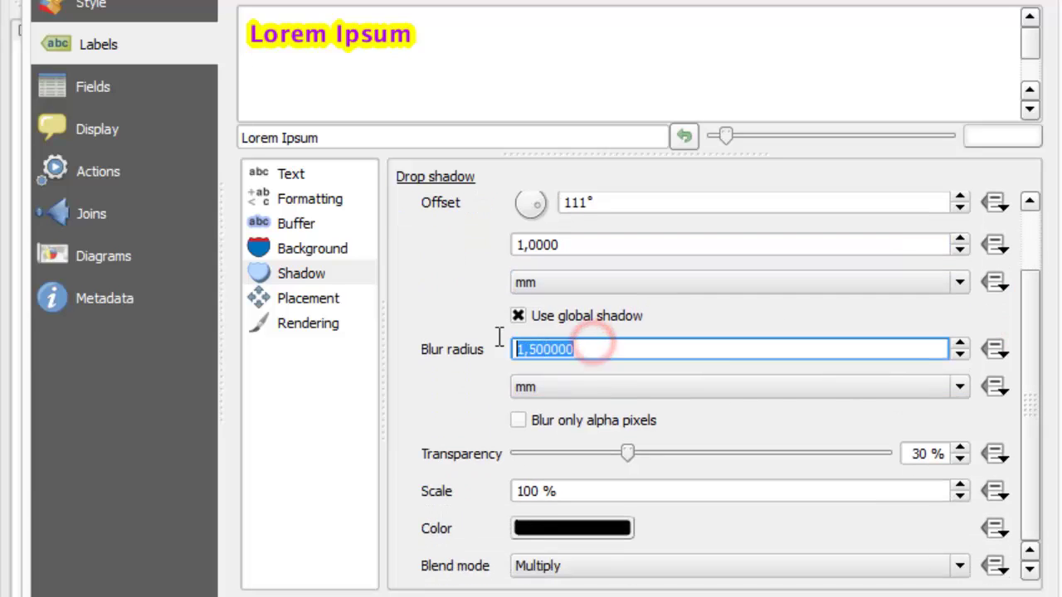
{"action": "type", "text": "4"}
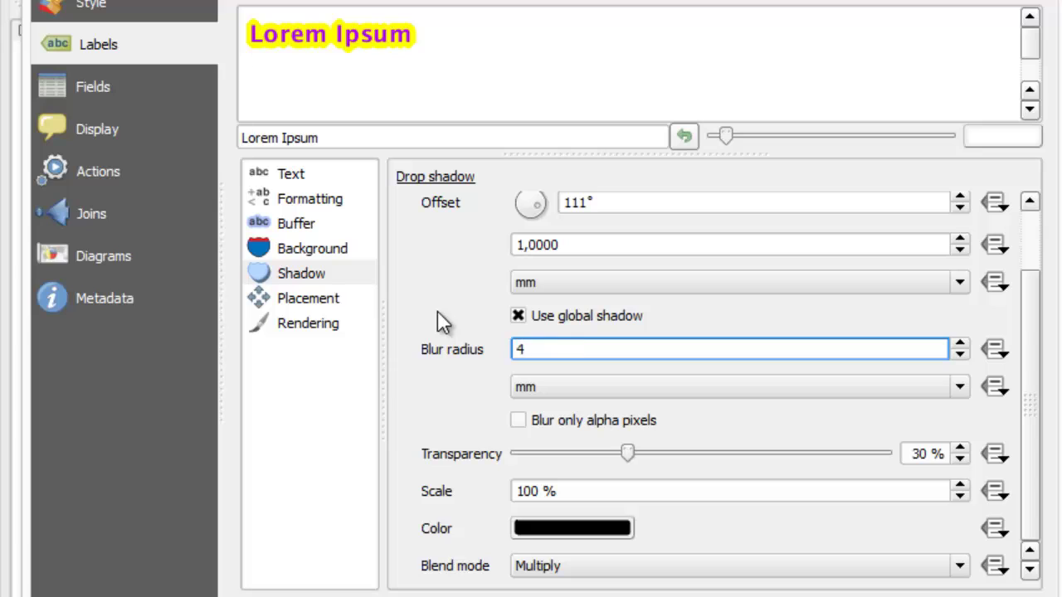
{"action": "left_click", "coordinate": [712, 389]}
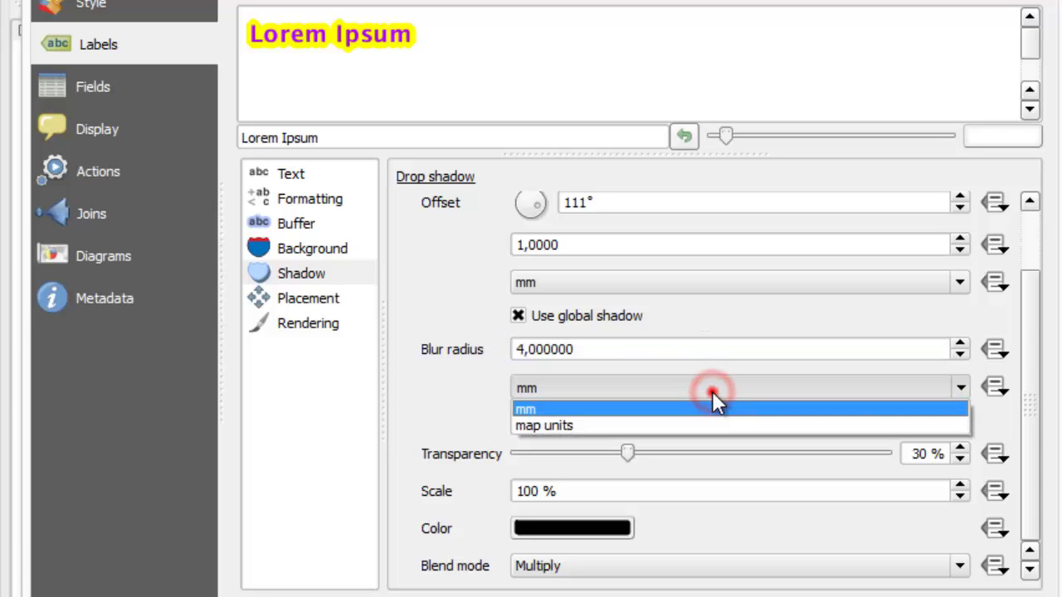
{"action": "left_click", "coordinate": [712, 406]}
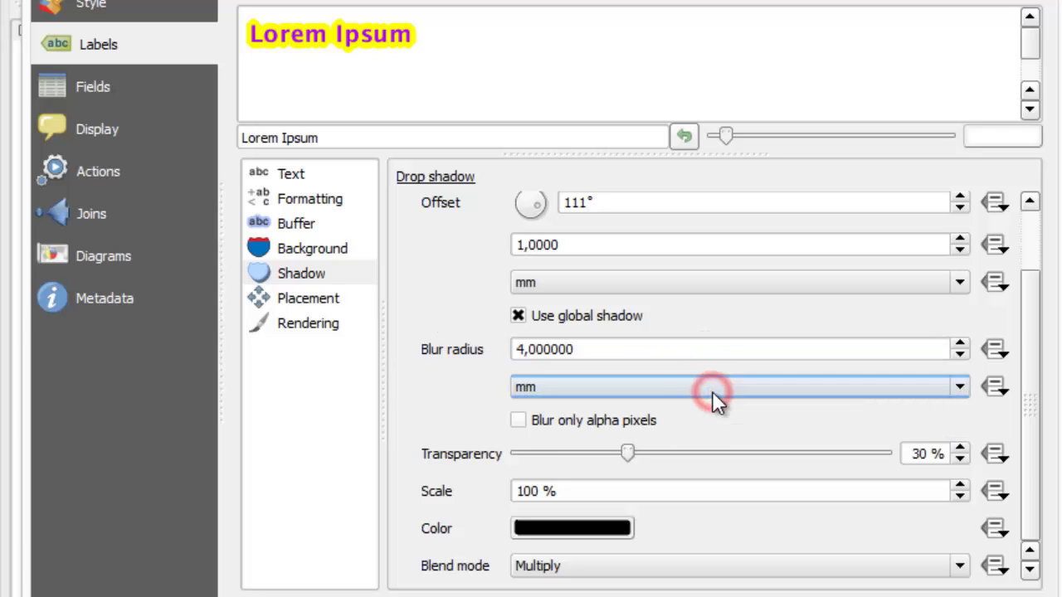
{"action": "left_click", "coordinate": [590, 530]}
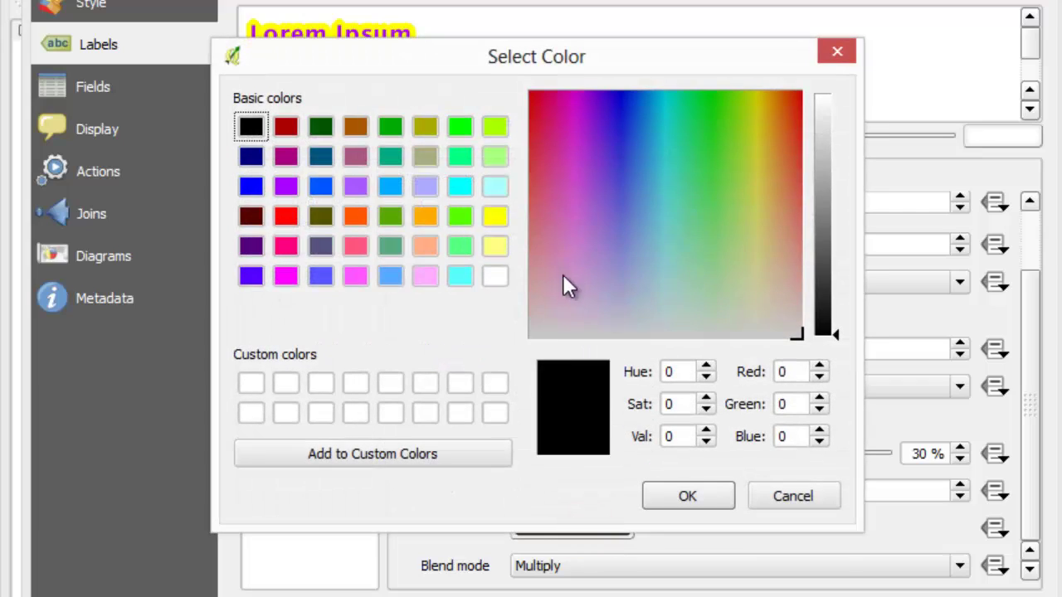
{"action": "left_click", "coordinate": [774, 492]}
- Go to label placement settings and choose placement around each airport point
{"action": "left_click_drag", "start_coordinate": [1031, 509], "coordinate": [694, 348]}
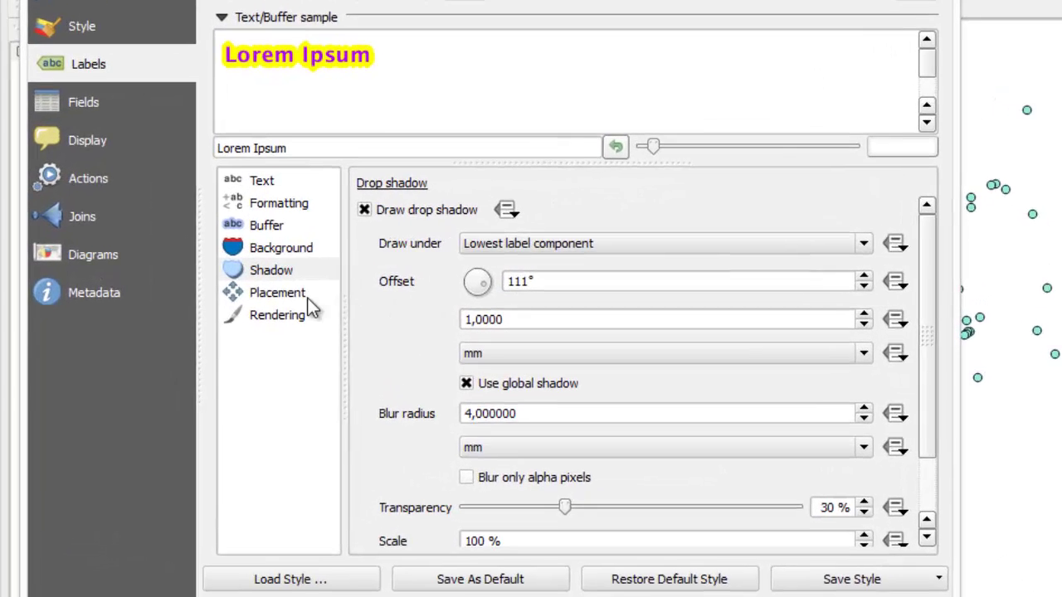
{"action": "left_click", "coordinate": [204, 280]}
{"action": "left_click", "coordinate": [446, 236]}
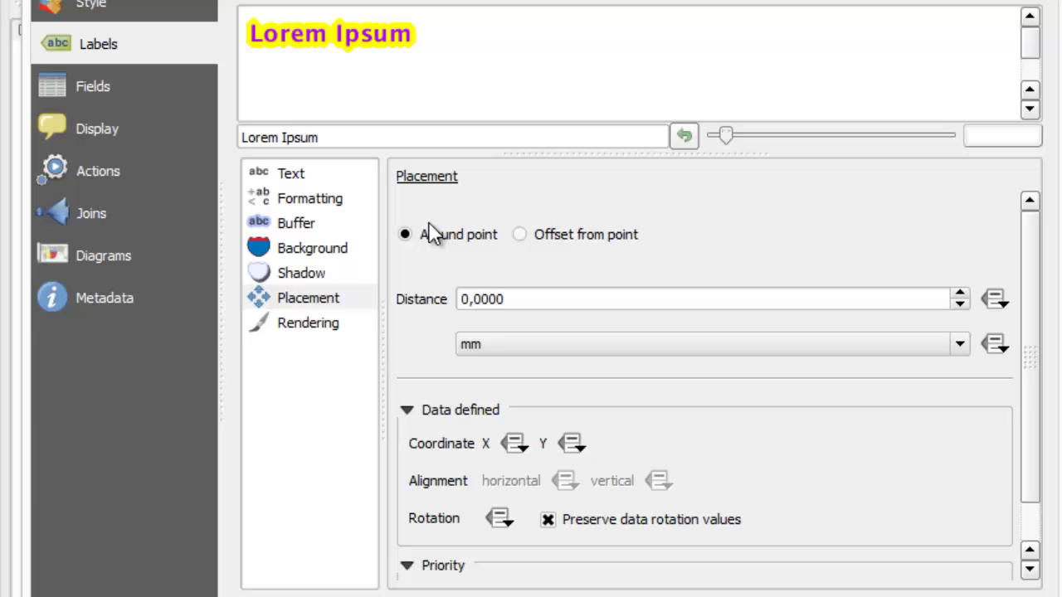
- Switch placement to 'Offset from point' and select the centre quadrant
{"action": "left_click", "coordinate": [562, 237]}
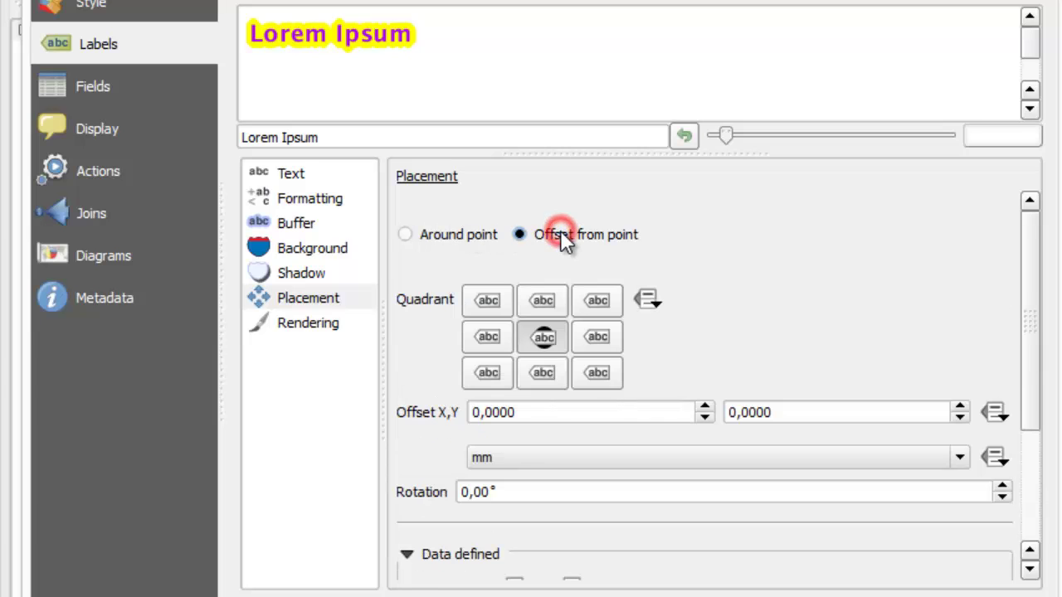
{"action": "left_click", "coordinate": [490, 300]}
{"action": "left_click", "coordinate": [542, 337]}
{"action": "left_click_drag", "start_coordinate": [1029, 360], "coordinate": [1043, 462]}
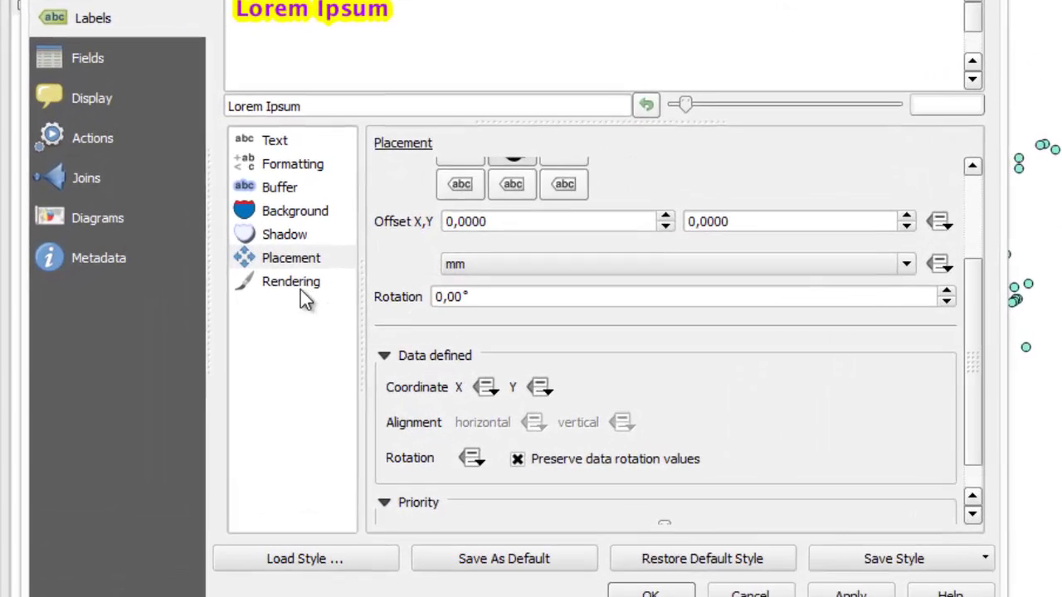
- Enable scale-based label visibility with a maximum scale of 9000000 and apply with OK
{"action": "left_click", "coordinate": [245, 292]}
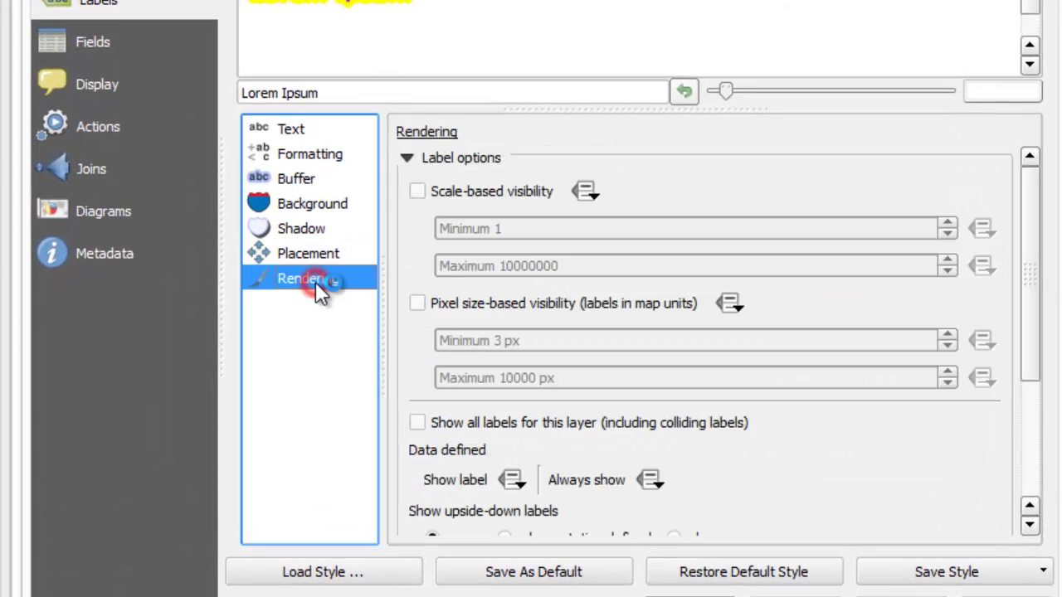
{"action": "left_click", "coordinate": [423, 192]}
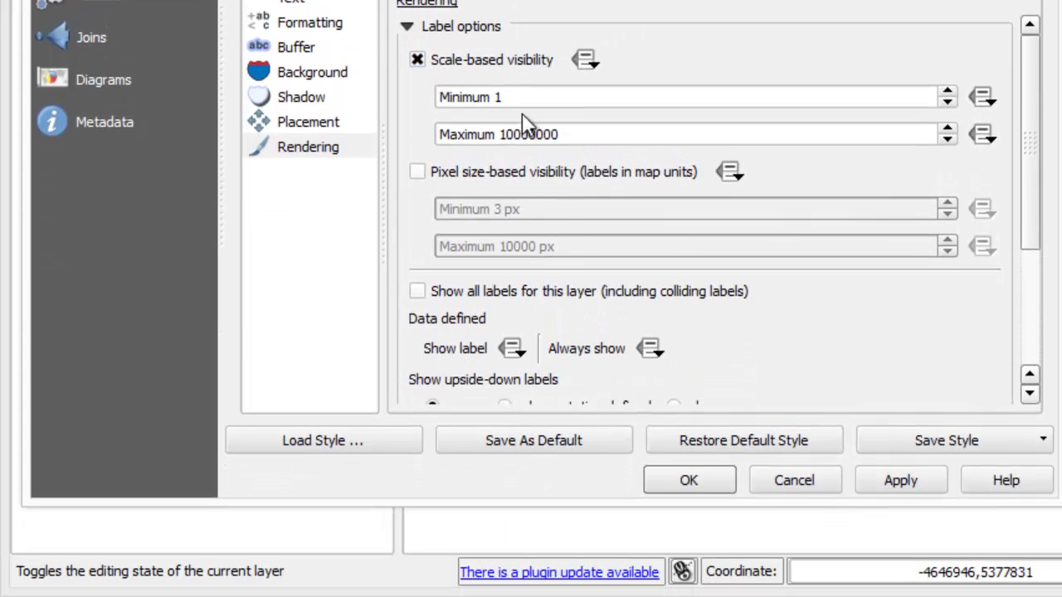
{"action": "left_click", "coordinate": [578, 265]}
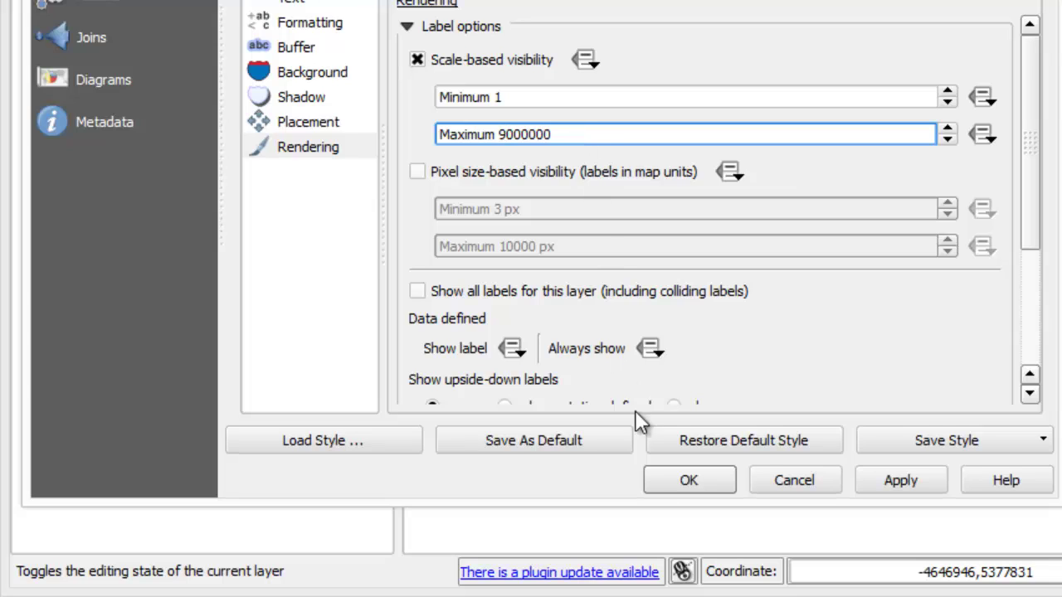
{"action": "left_click", "coordinate": [664, 475]}
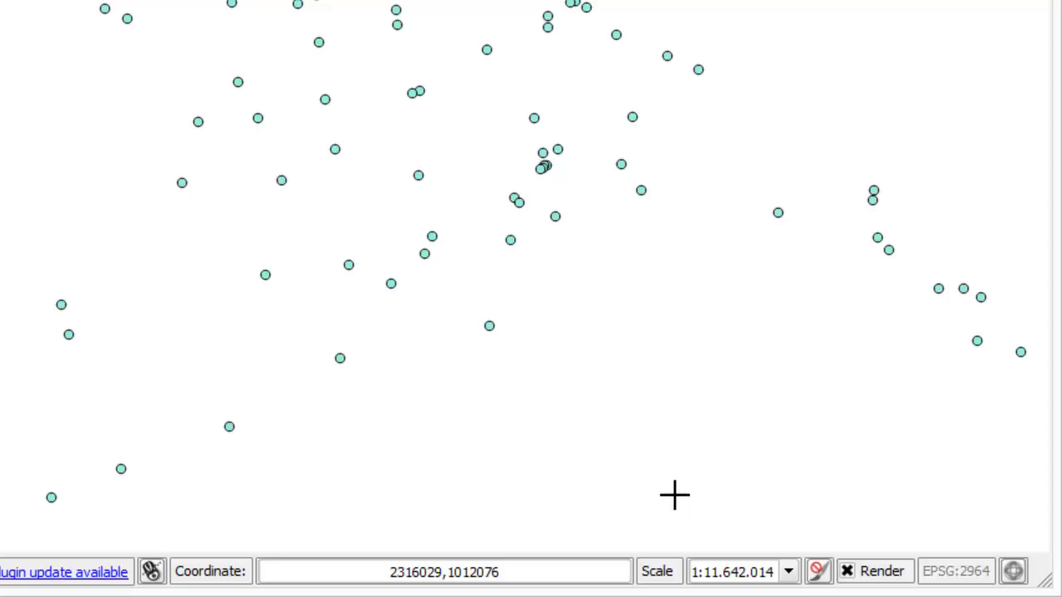
- Zoom the map in to about 1:5,821,007 so the airport labels render
{"action": "scroll", "coordinate": [415, 180], "scroll_direction": "up", "scroll_amount": 1}
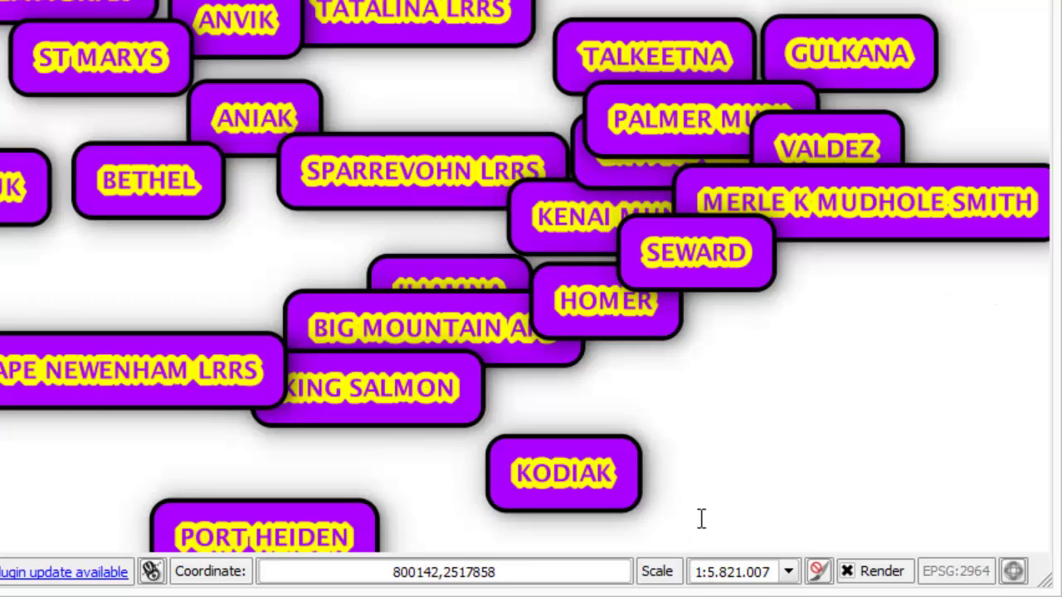
{"action": "scroll", "coordinate": [253, 137], "scroll_direction": "up", "scroll_amount": 1}
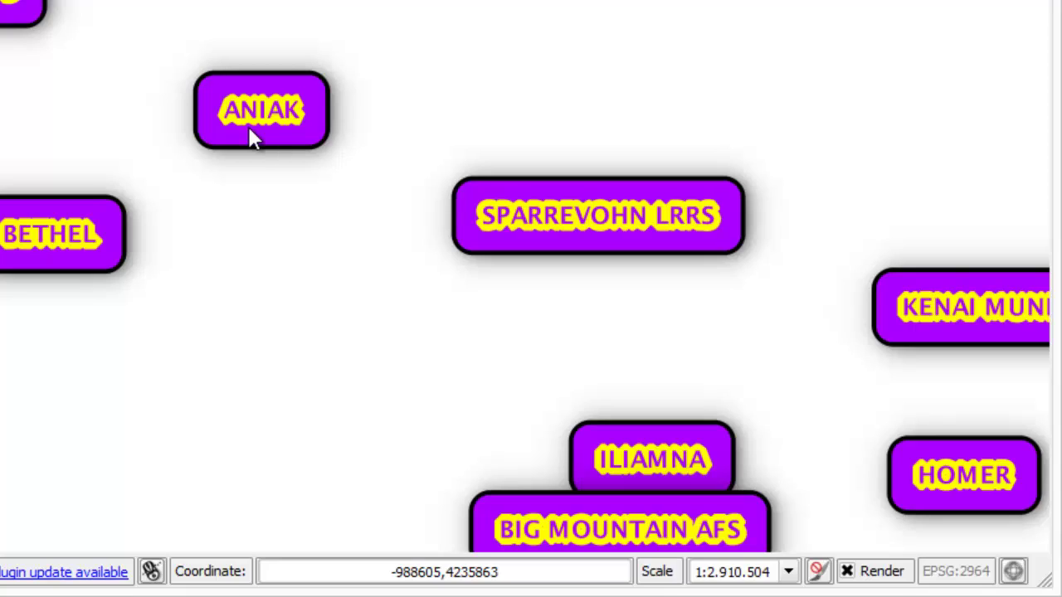
{"action": "scroll", "coordinate": [249, 130], "scroll_direction": "up", "scroll_amount": 1}
{"action": "scroll", "coordinate": [249, 130], "scroll_direction": "down", "scroll_amount": 1}
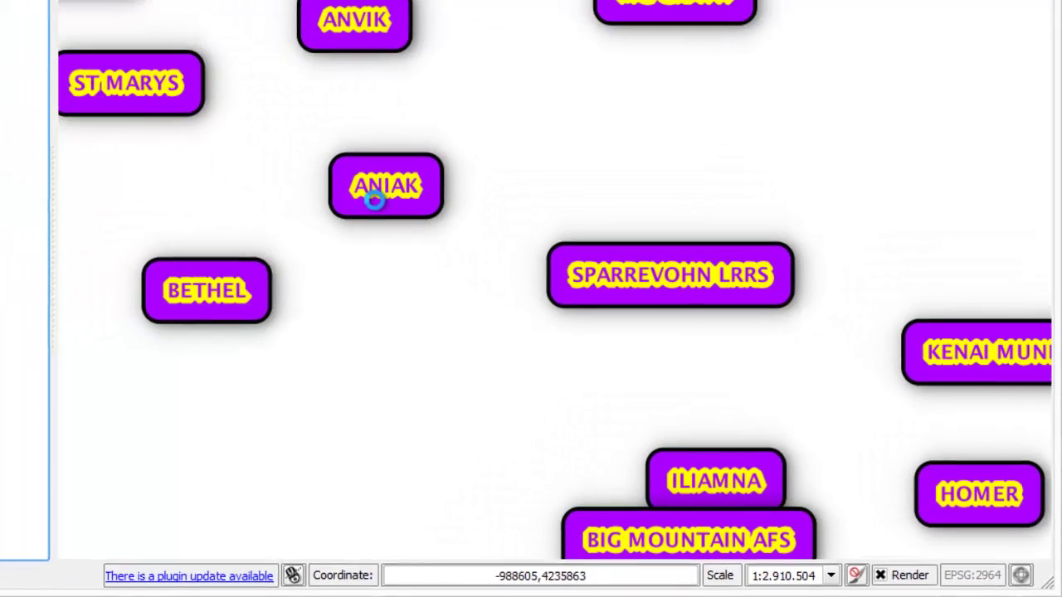
{"action": "scroll", "coordinate": [374, 201], "scroll_direction": "down", "scroll_amount": 1}
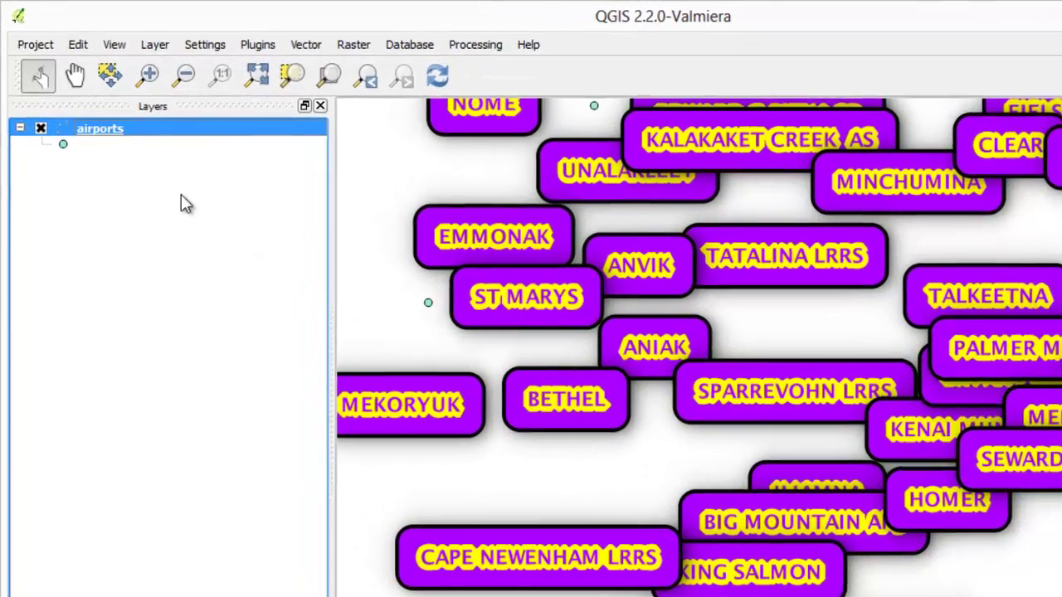
- Open the airports layer's label expression editor from Layer Properties
{"action": "right_click", "coordinate": [104, 129]}
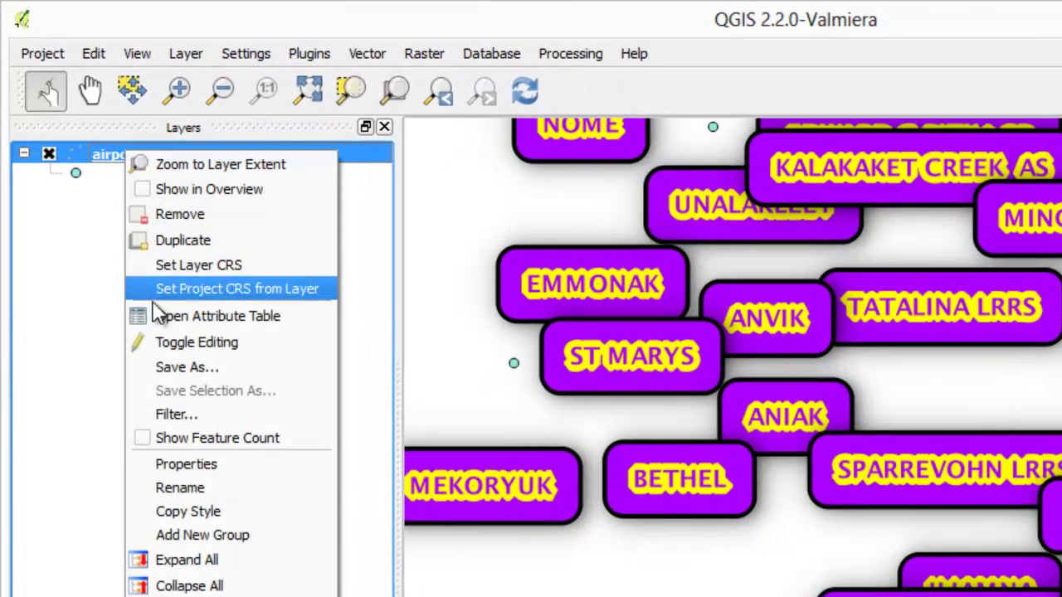
{"action": "left_click", "coordinate": [164, 465]}
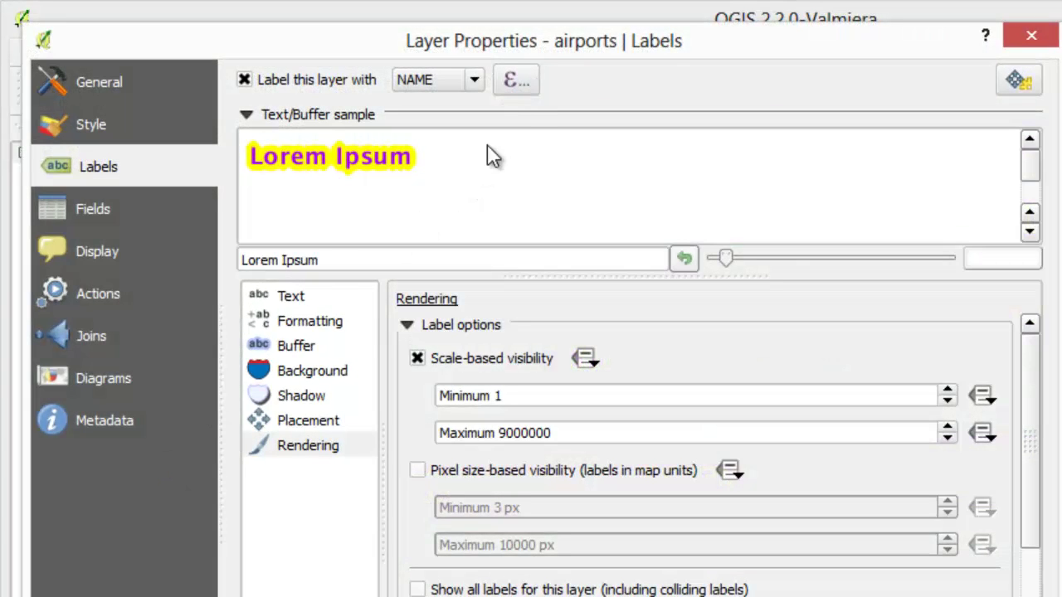
{"action": "left_click", "coordinate": [525, 84]}
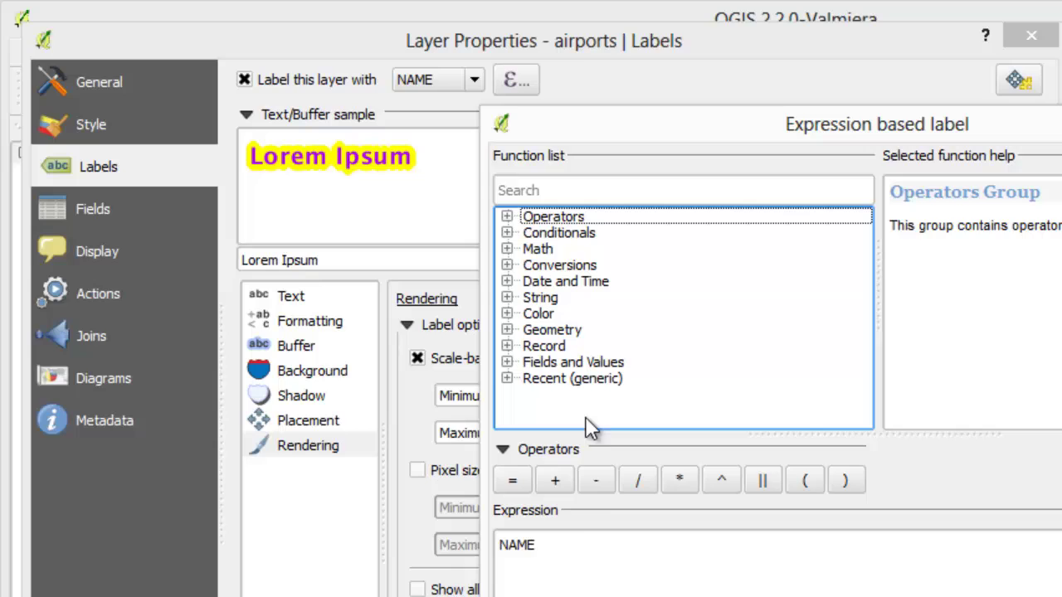
- Extend the label expression to NAME || ' (' || "ELEV" by inserting the ELEV field
{"action": "left_click", "coordinate": [579, 538]}
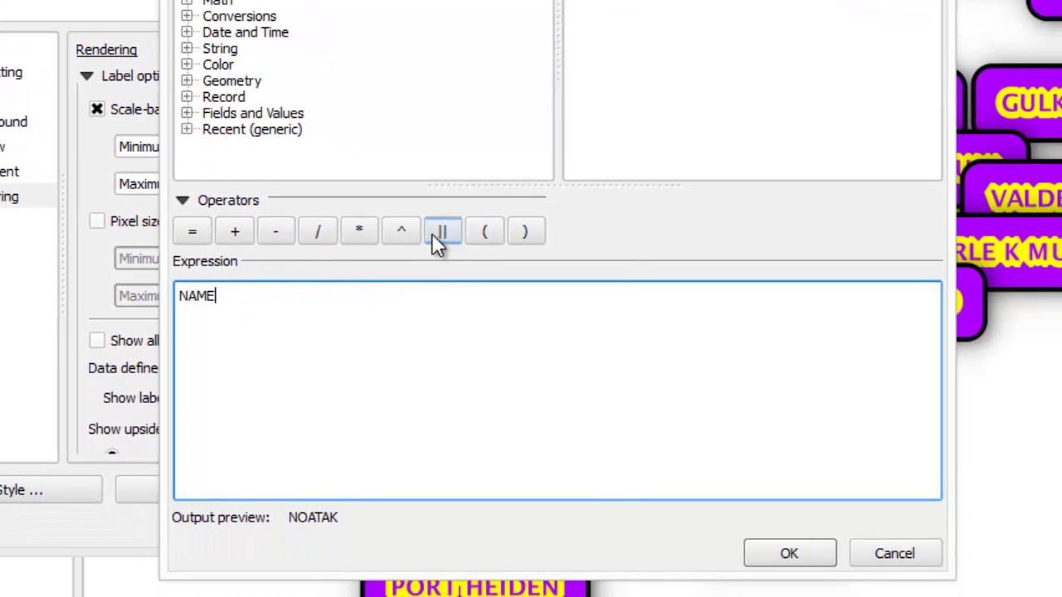
{"action": "left_click", "coordinate": [438, 237]}
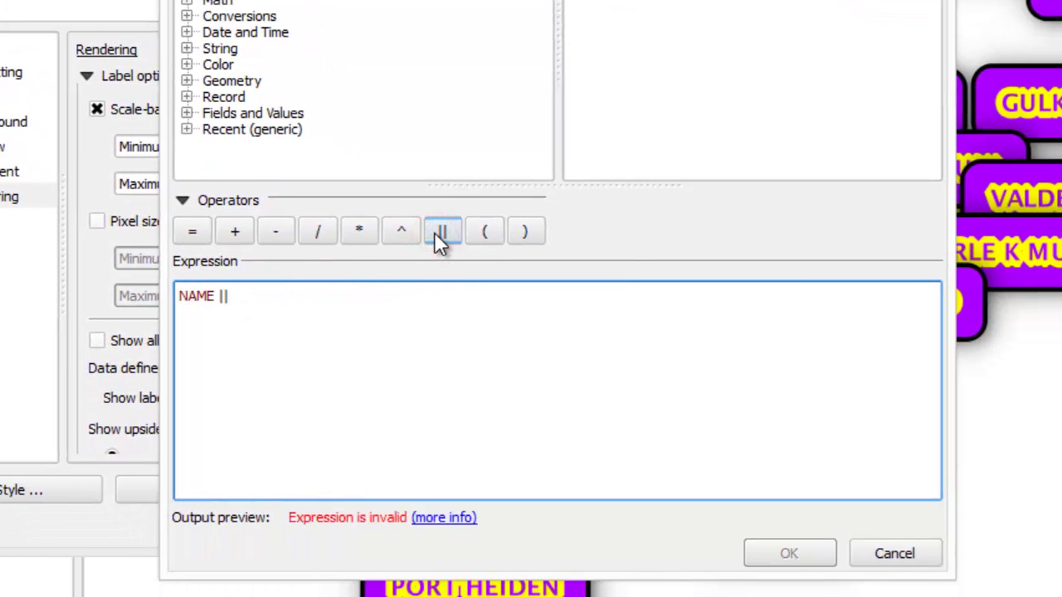
{"action": "type", "text": "''"}
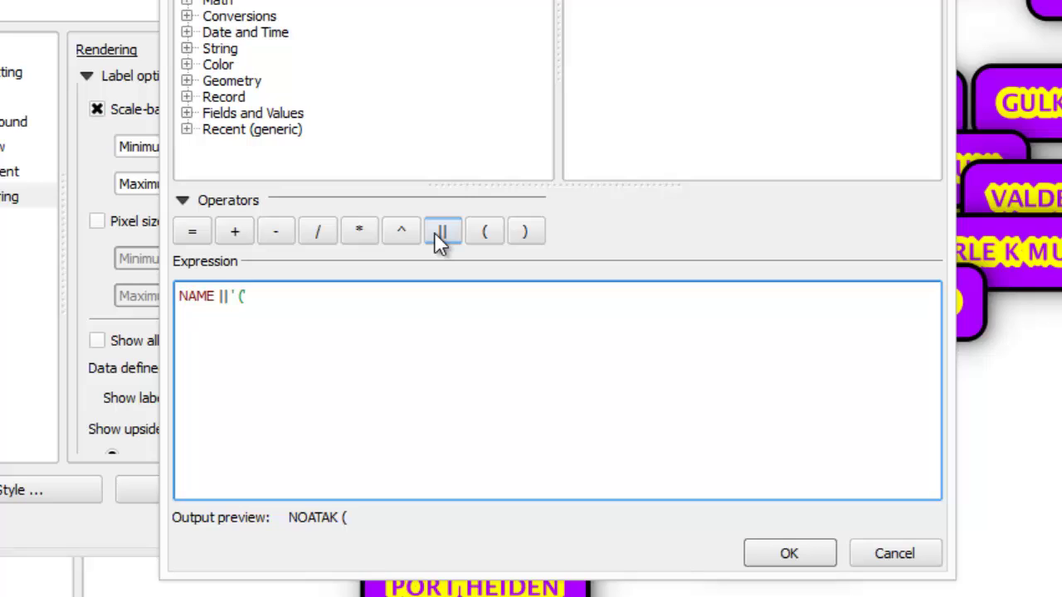
{"action": "left_click", "coordinate": [440, 232]}
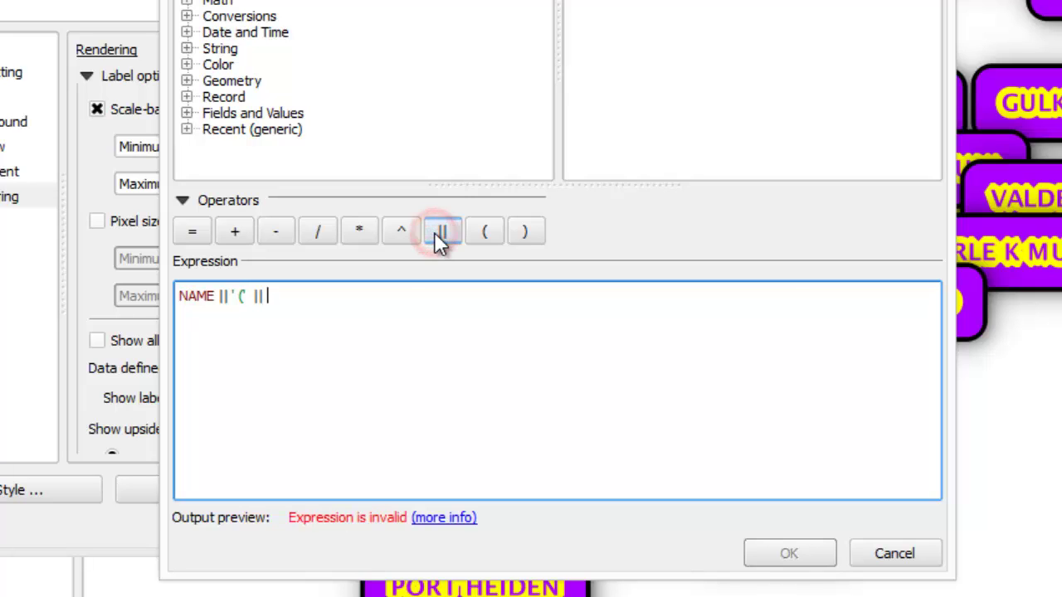
{"action": "left_click", "coordinate": [189, 111]}
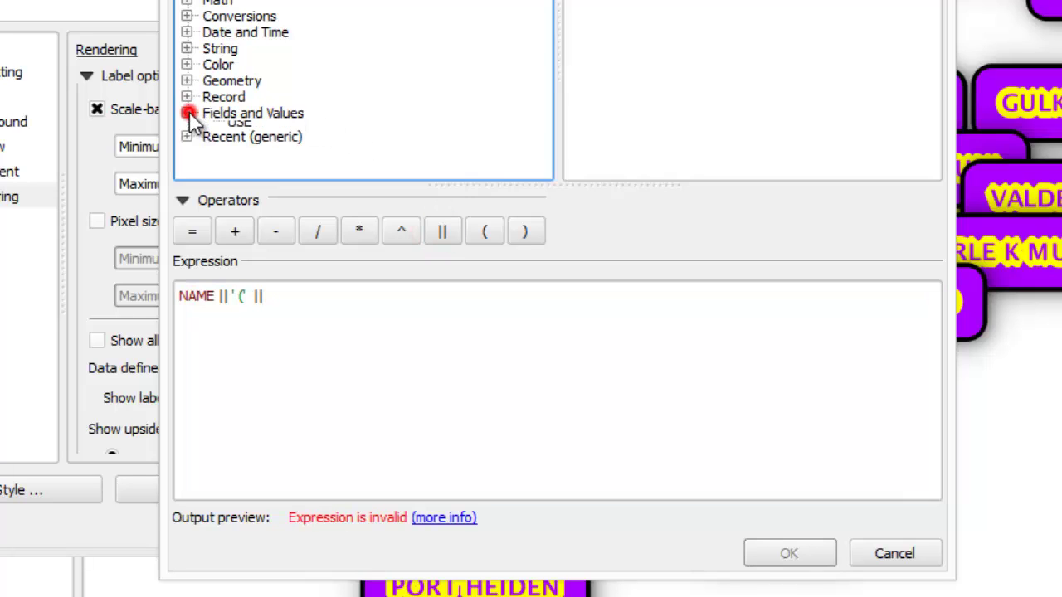
{"action": "left_click_drag", "start_coordinate": [548, 46], "coordinate": [552, 112]}
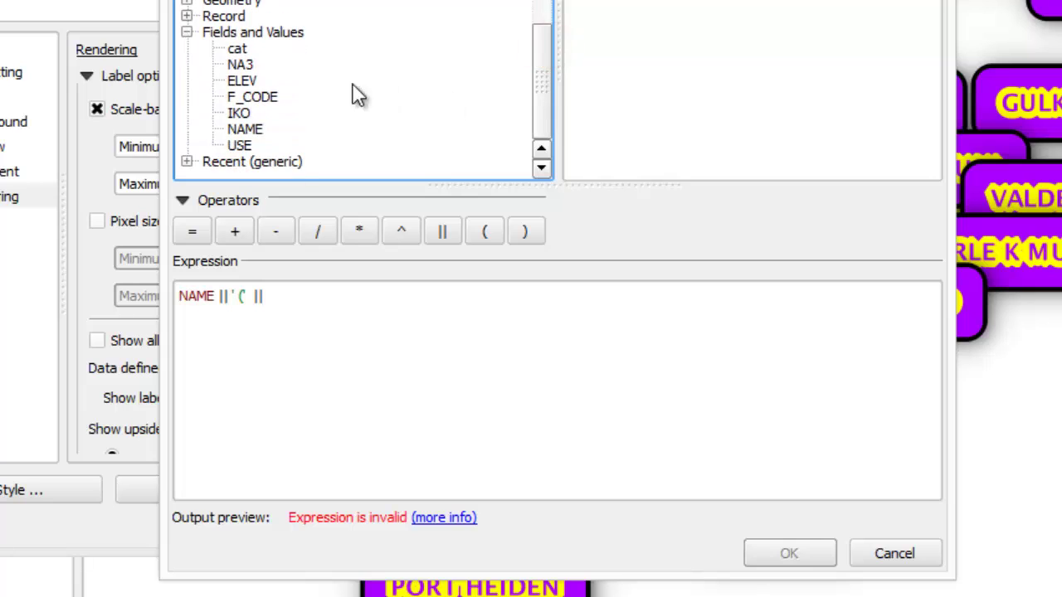
{"action": "left_click", "coordinate": [243, 81]}
{"action": "double_click", "coordinate": [238, 113]}
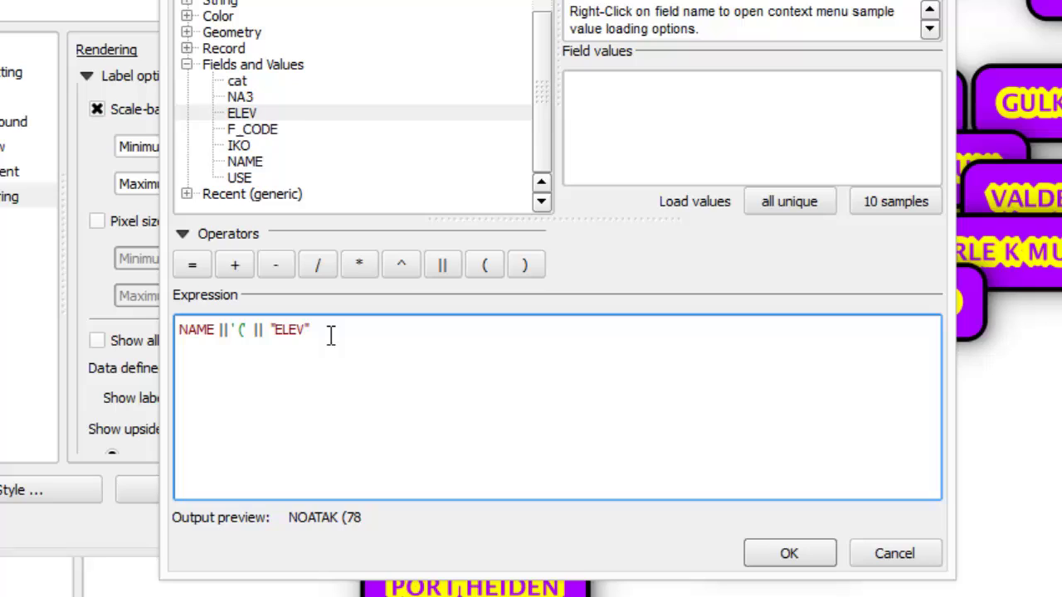
- Close the expression with || ')', fix the bracket text, and confirm it
{"action": "left_click", "coordinate": [442, 263]}
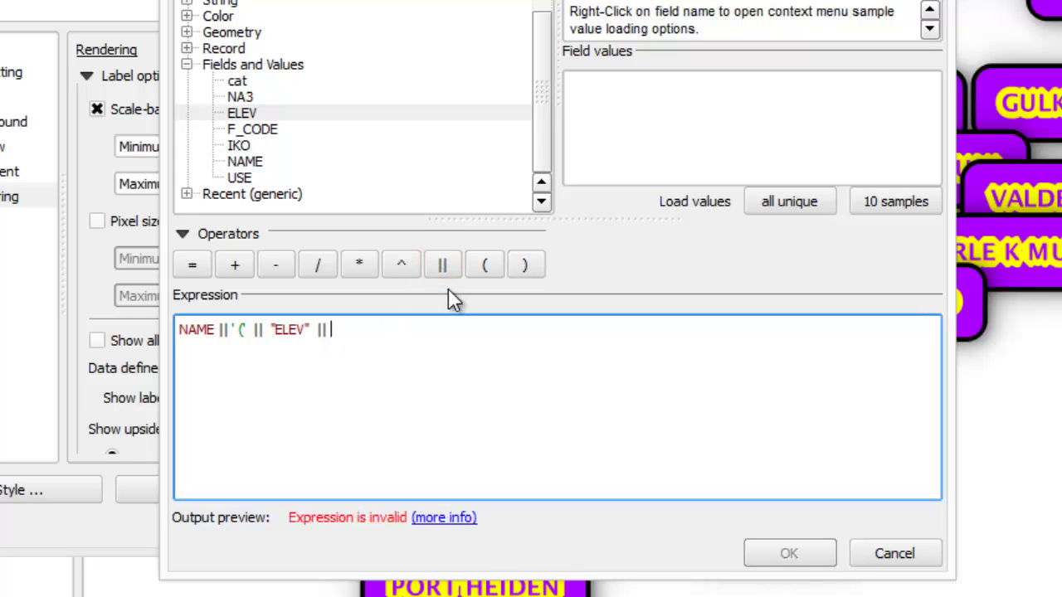
{"action": "type", "text": "'"}
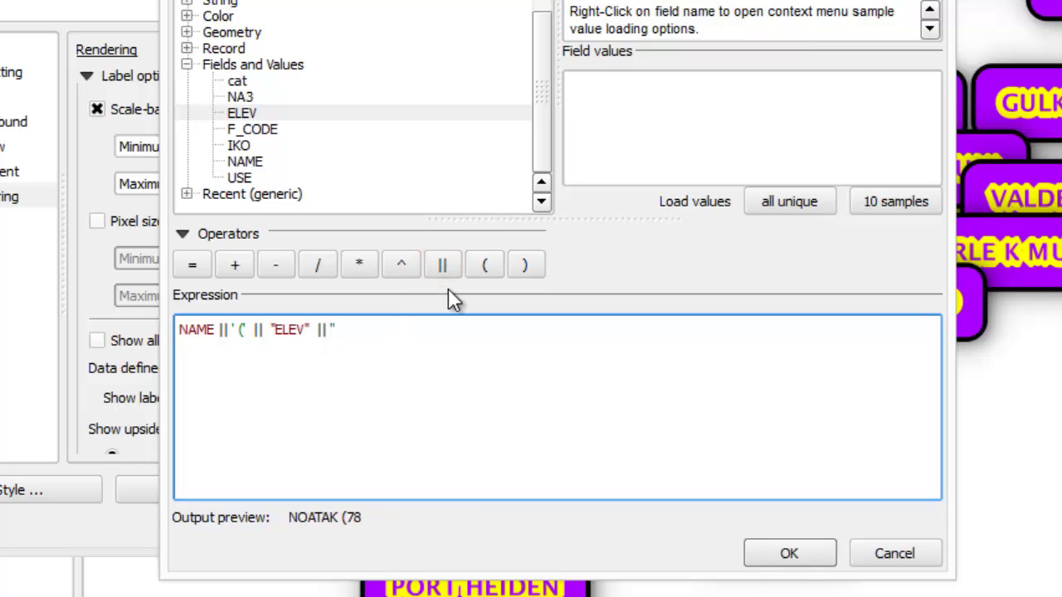
{"action": "type", "text": ")"}
{"action": "left_click_drag", "start_coordinate": [230, 329], "coordinate": [309, 329]}
{"action": "left_click", "coordinate": [329, 330]}
{"action": "double_click", "coordinate": [325, 330]}
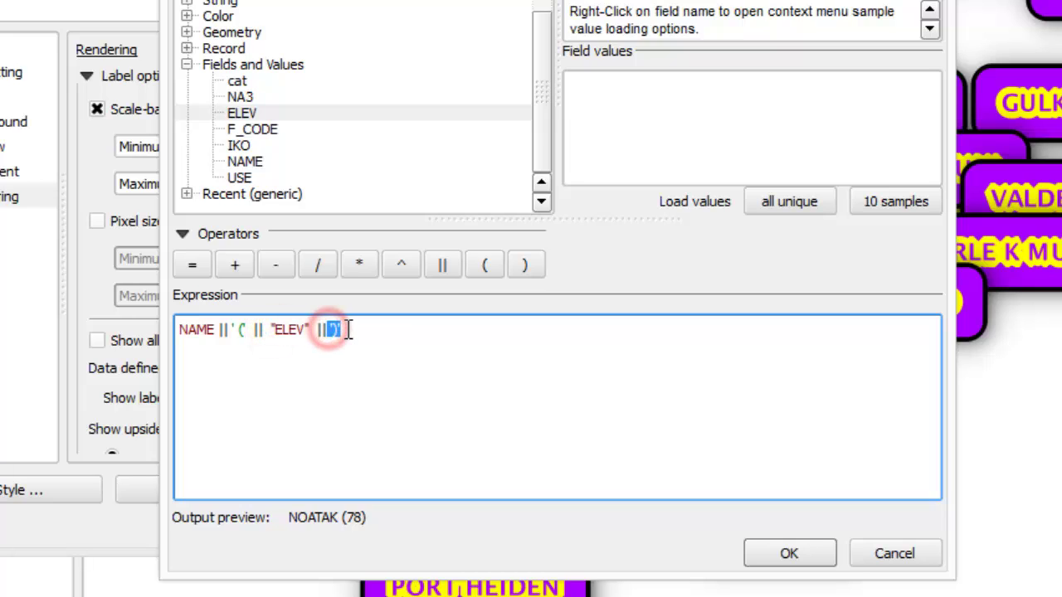
{"action": "left_click", "coordinate": [356, 329]}
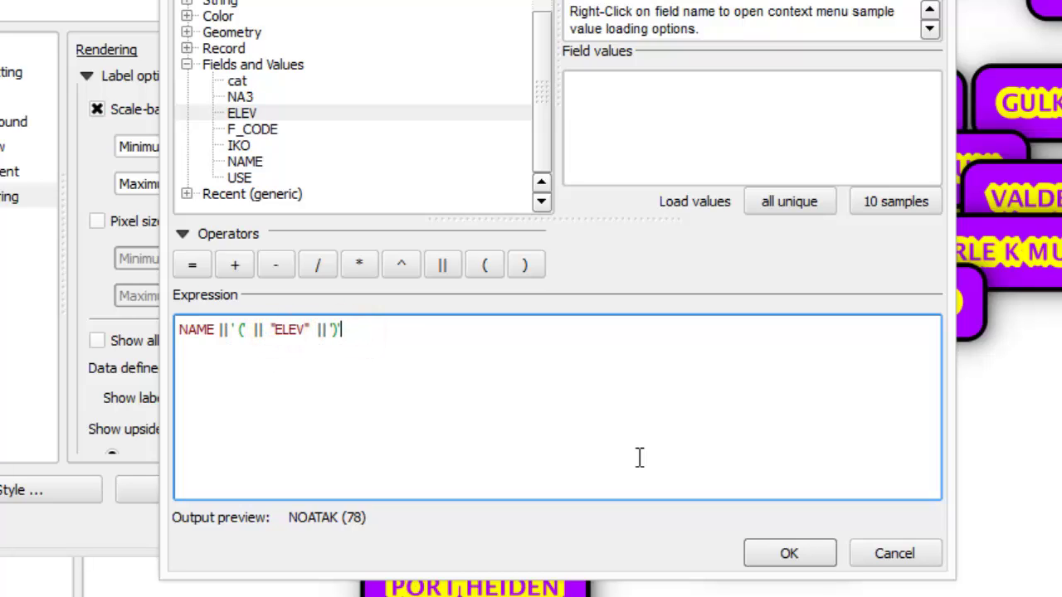
{"action": "left_click", "coordinate": [812, 560]}
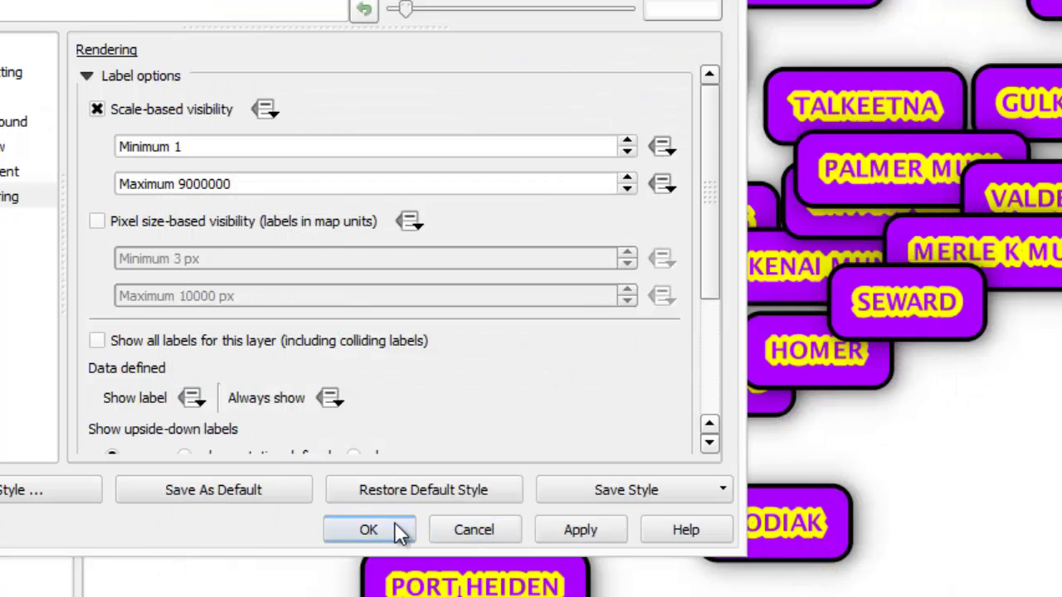
- Apply the name-and-elevation labels, then reopen the airports label expression editor
{"action": "left_click", "coordinate": [380, 526]}
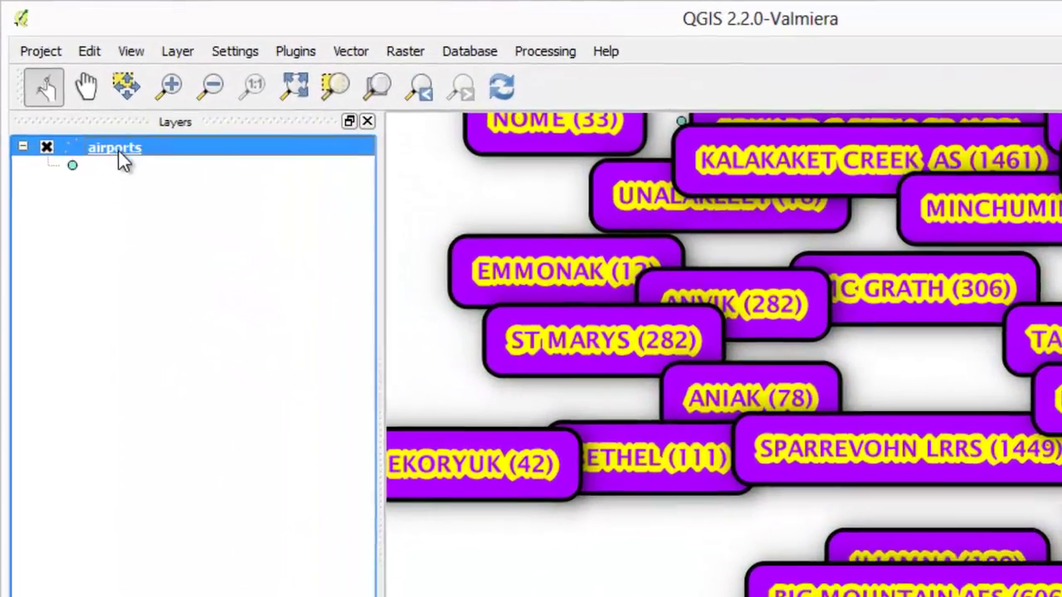
{"action": "right_click", "coordinate": [82, 104]}
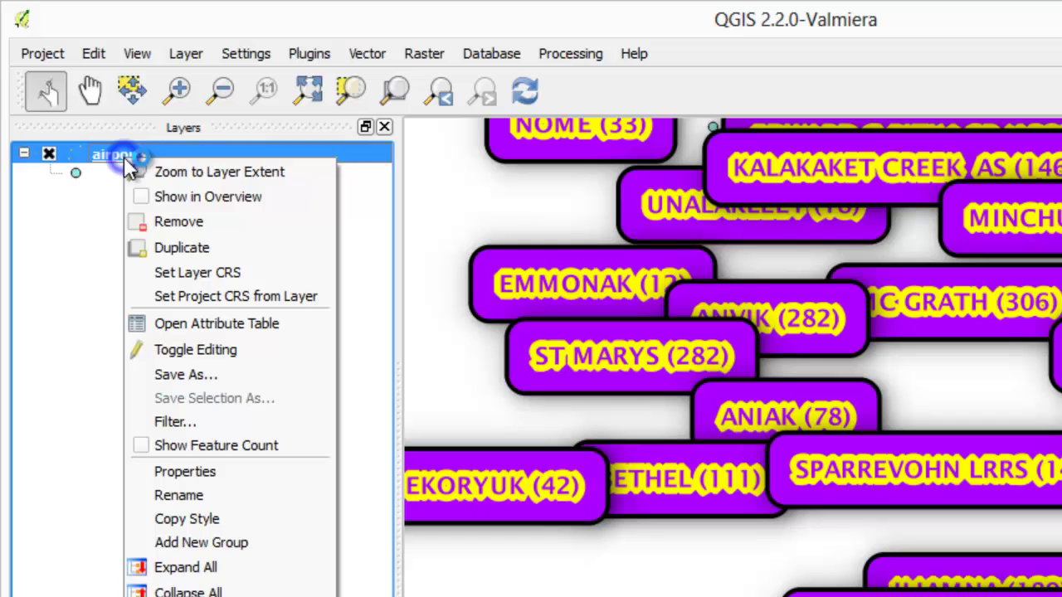
{"action": "left_click", "coordinate": [184, 473]}
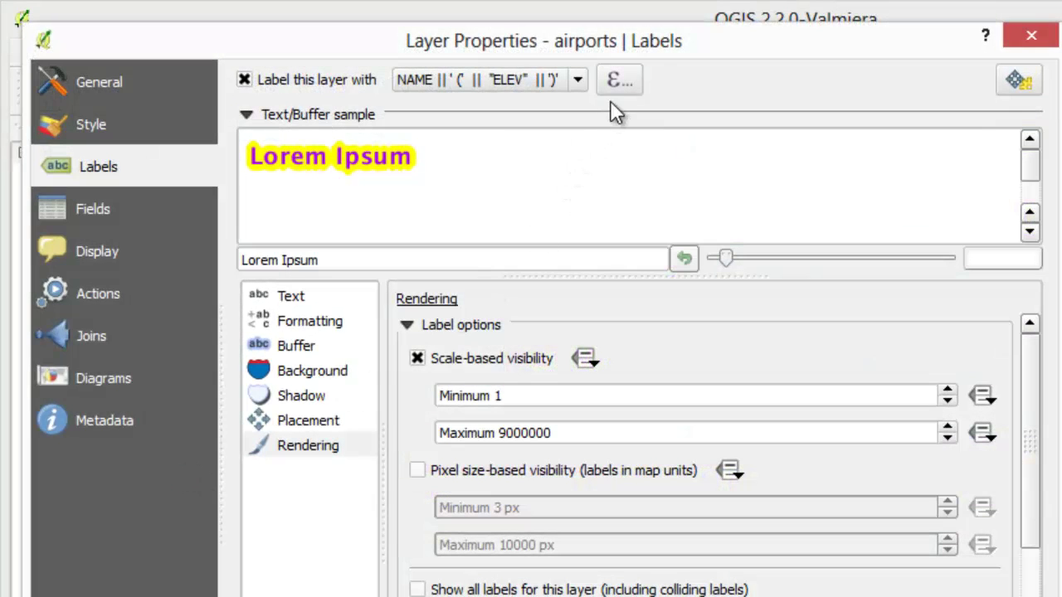
{"action": "left_click", "coordinate": [620, 78]}
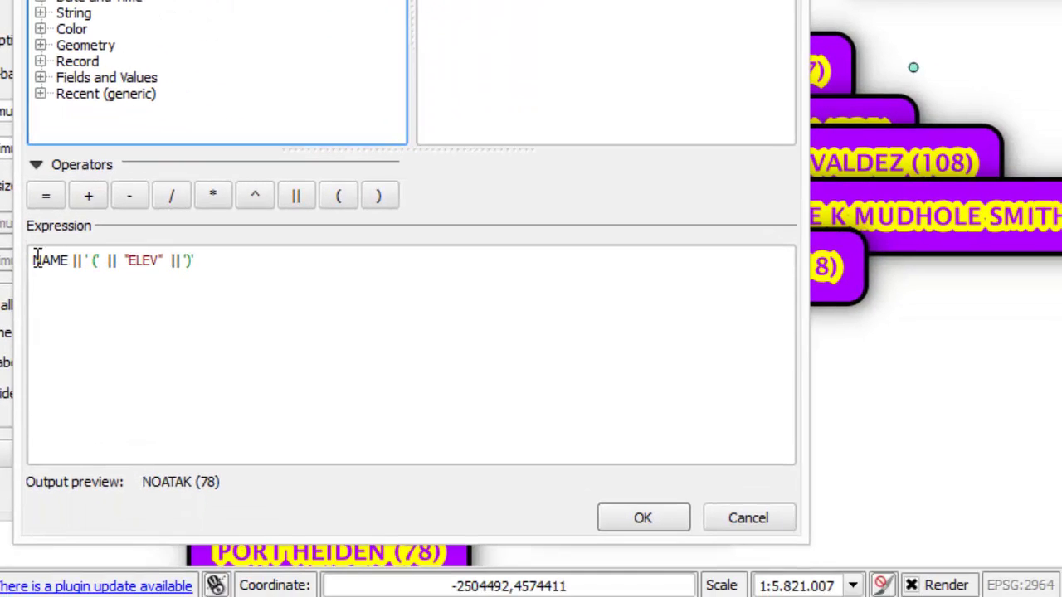
- Insert a CASE WHEN template from Conditionals and delete its condition placeholder
{"action": "left_click", "coordinate": [36, 259]}
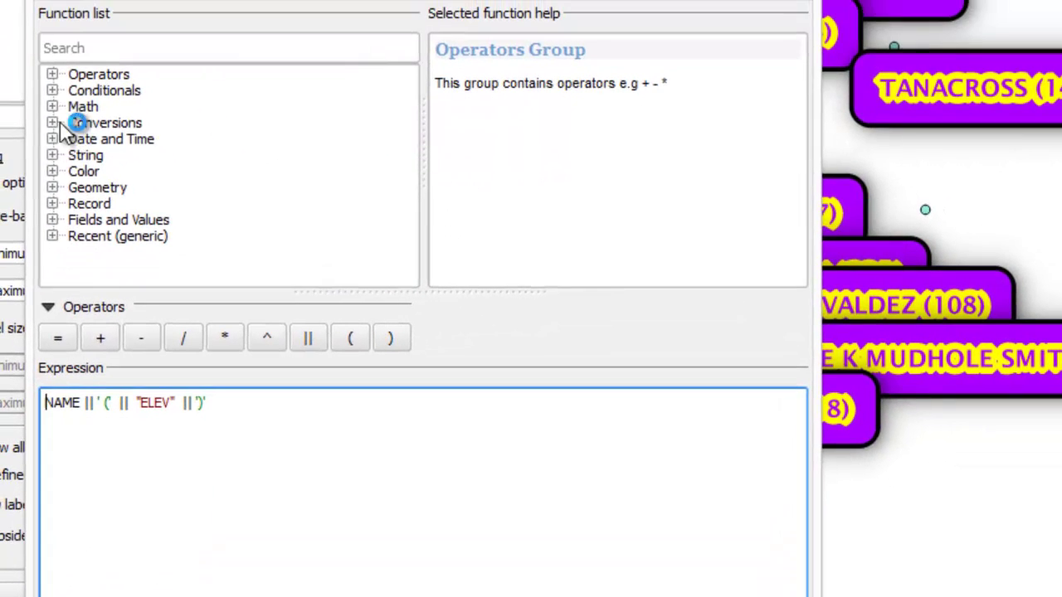
{"action": "left_click", "coordinate": [39, 0]}
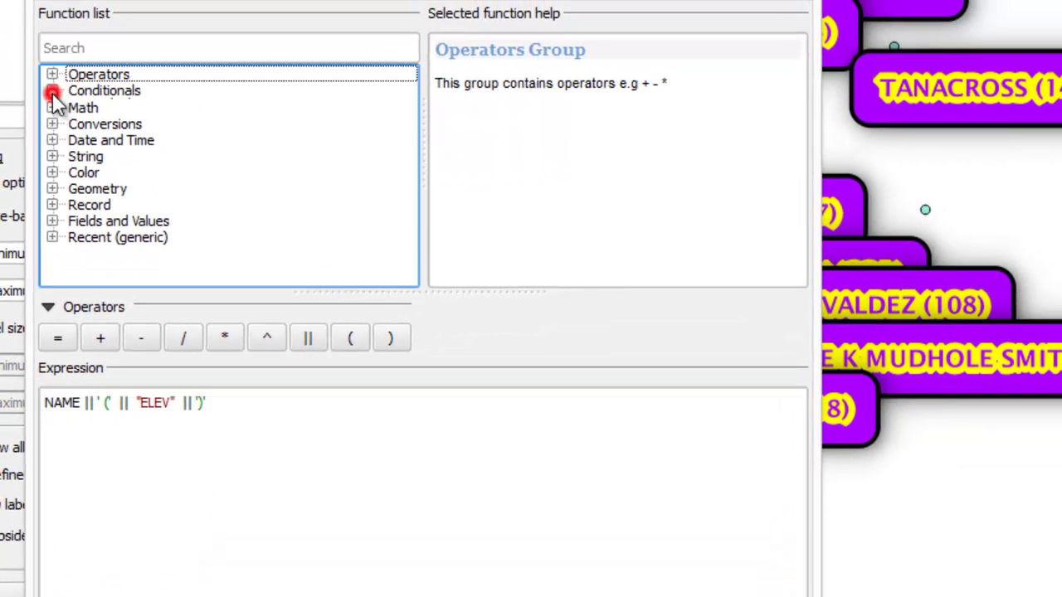
{"action": "left_click", "coordinate": [103, 108]}
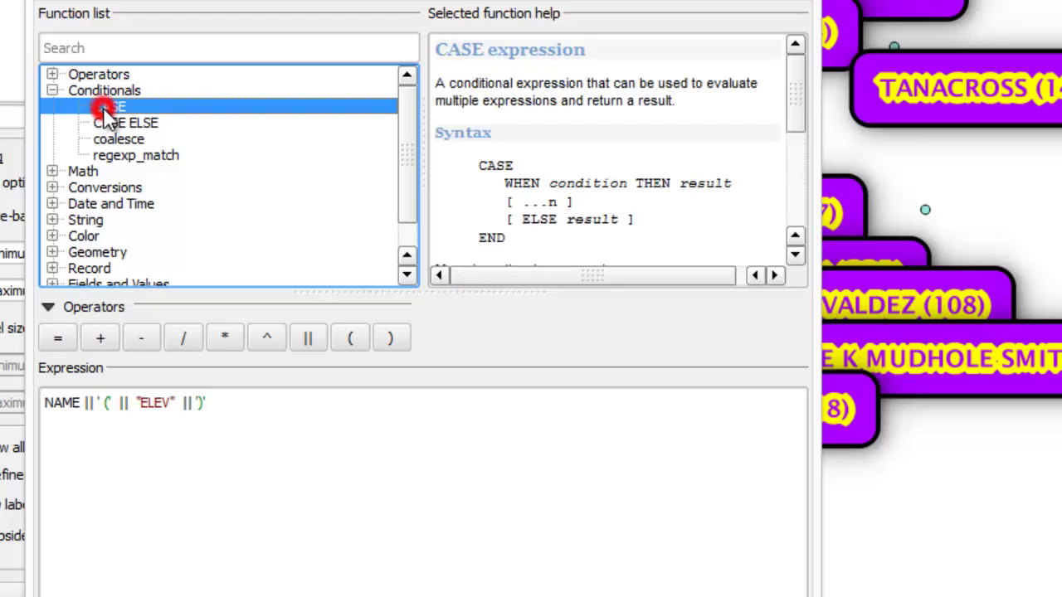
{"action": "double_click", "coordinate": [103, 108]}
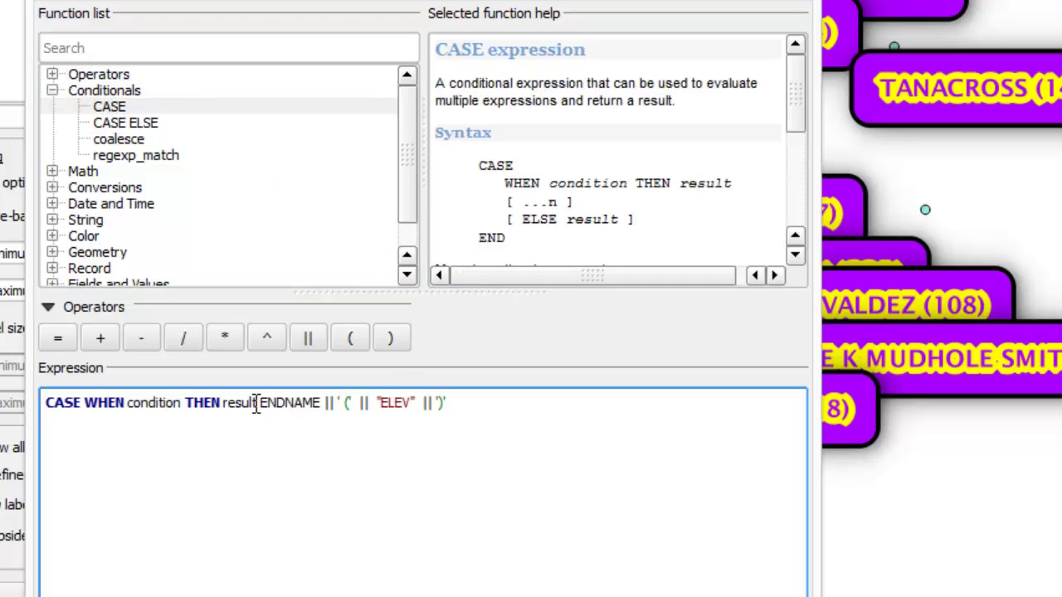
{"action": "mouse_move", "coordinate": [258, 407]}
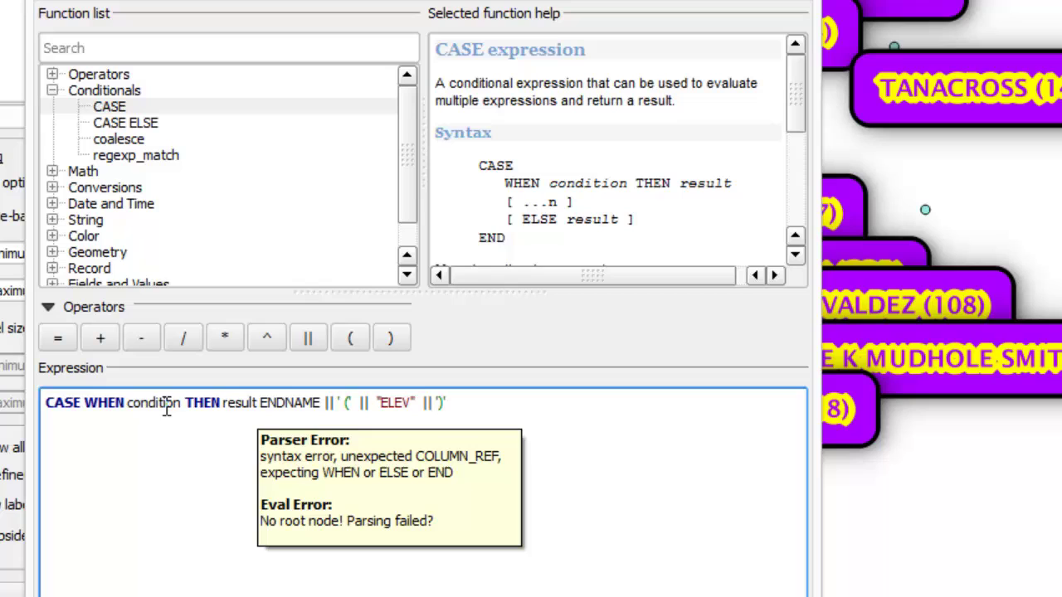
{"action": "left_click_drag", "start_coordinate": [178, 405], "coordinate": [128, 405]}
{"action": "key", "text": "Delete"}
{"action": "key", "text": "Delete"}
- Set the CASE condition to "ELEV" > 1000
{"action": "left_click_drag", "start_coordinate": [411, 212], "coordinate": [414, 243]}
{"action": "left_click", "coordinate": [52, 252]}
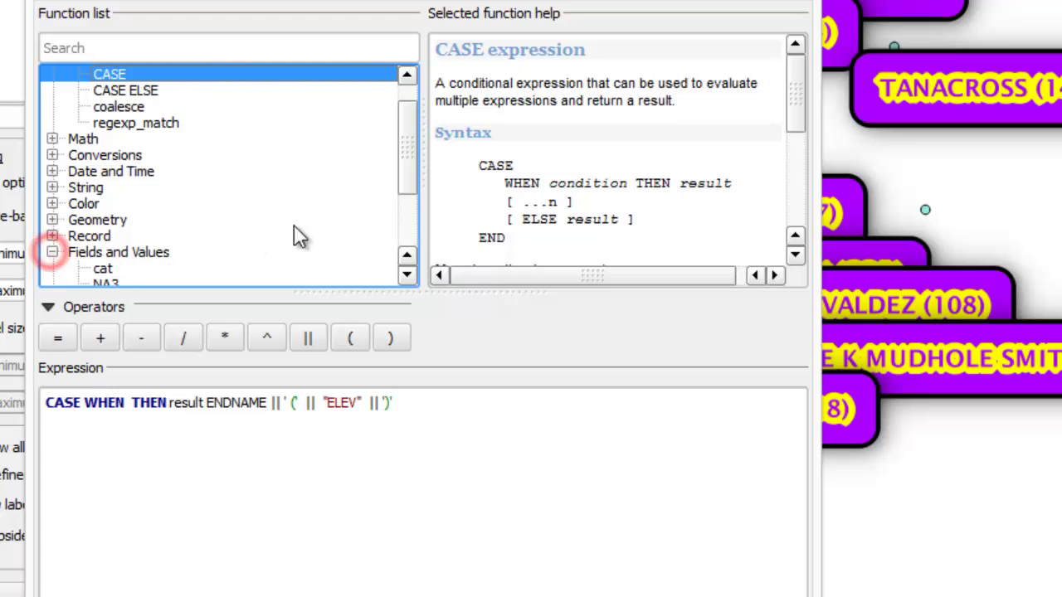
{"action": "left_click_drag", "start_coordinate": [409, 182], "coordinate": [408, 242]}
{"action": "left_click", "coordinate": [104, 194]}
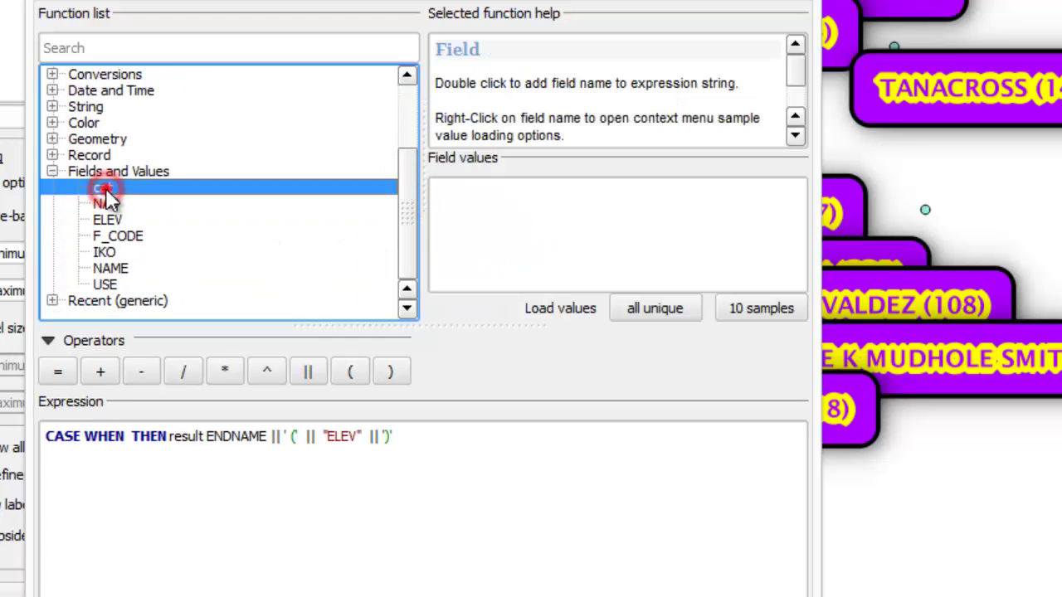
{"action": "double_click", "coordinate": [107, 220]}
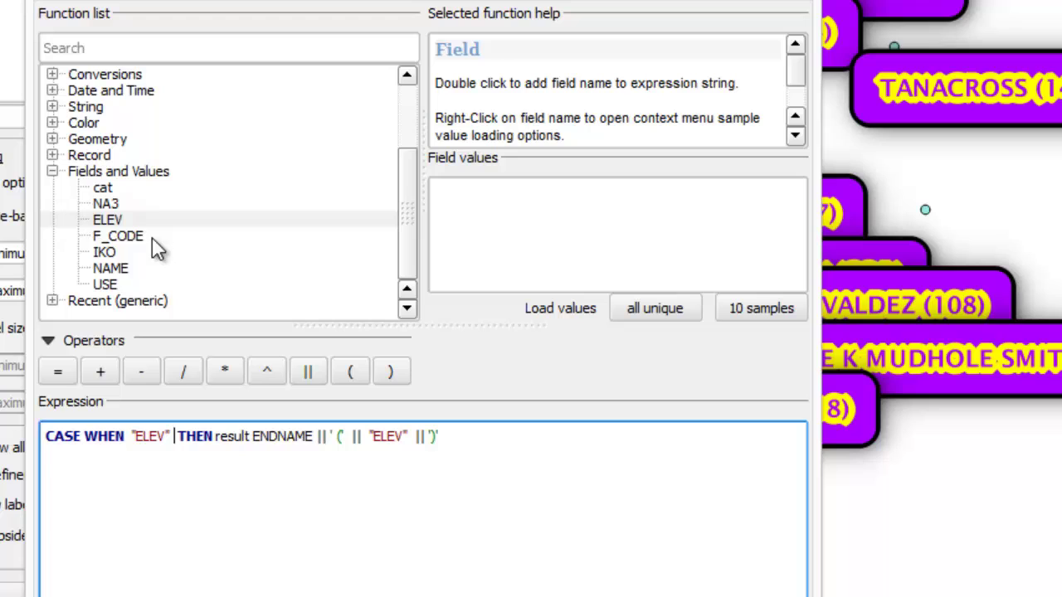
{"action": "mouse_move", "coordinate": [169, 439]}
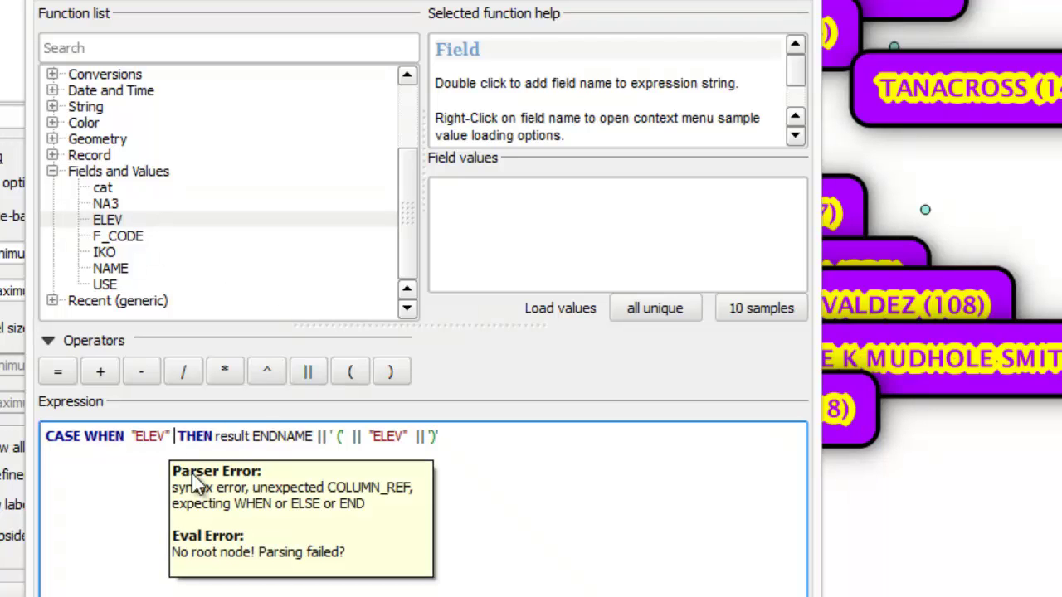
{"action": "type", "text": ">"}
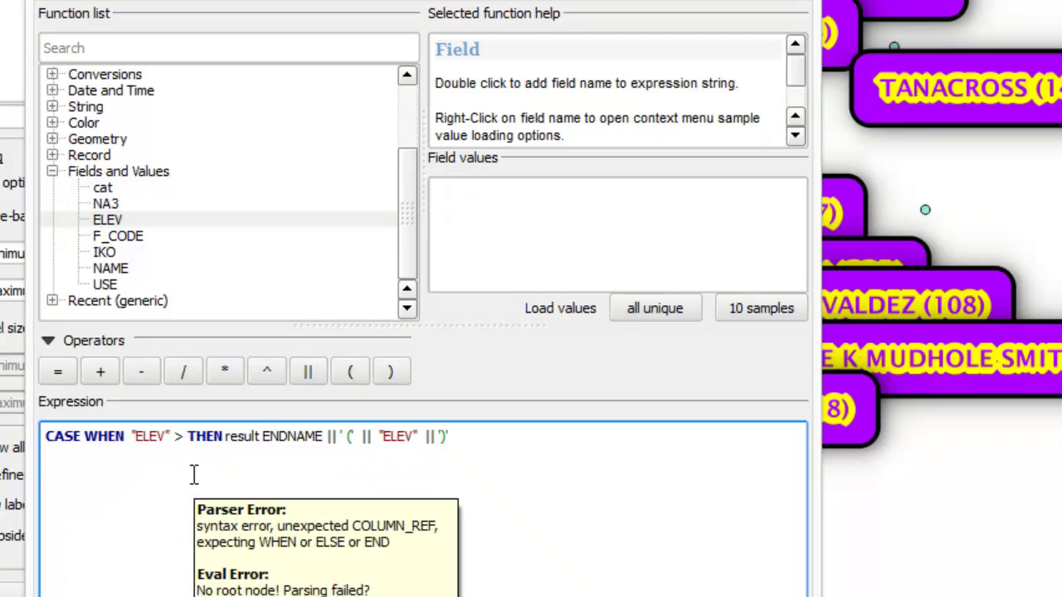
{"action": "type", "text": " 1000"}
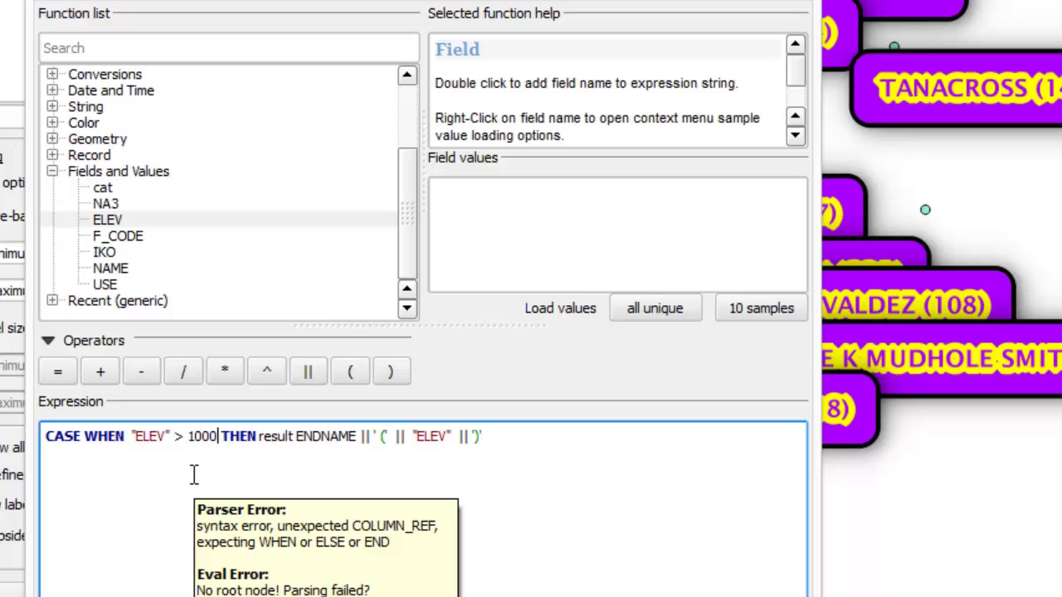
- Remove the result placeholder and misplaced END so NAME || ' (' || "ELEV" || ')' is the result, then confirm
{"action": "double_click", "coordinate": [260, 436]}
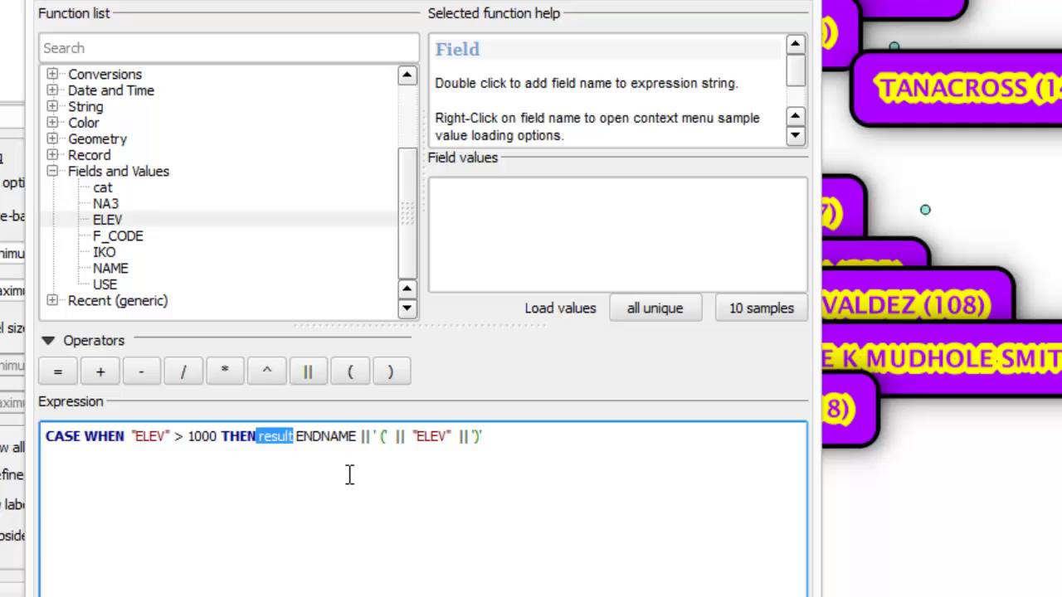
{"action": "key", "text": "BackSpace"}
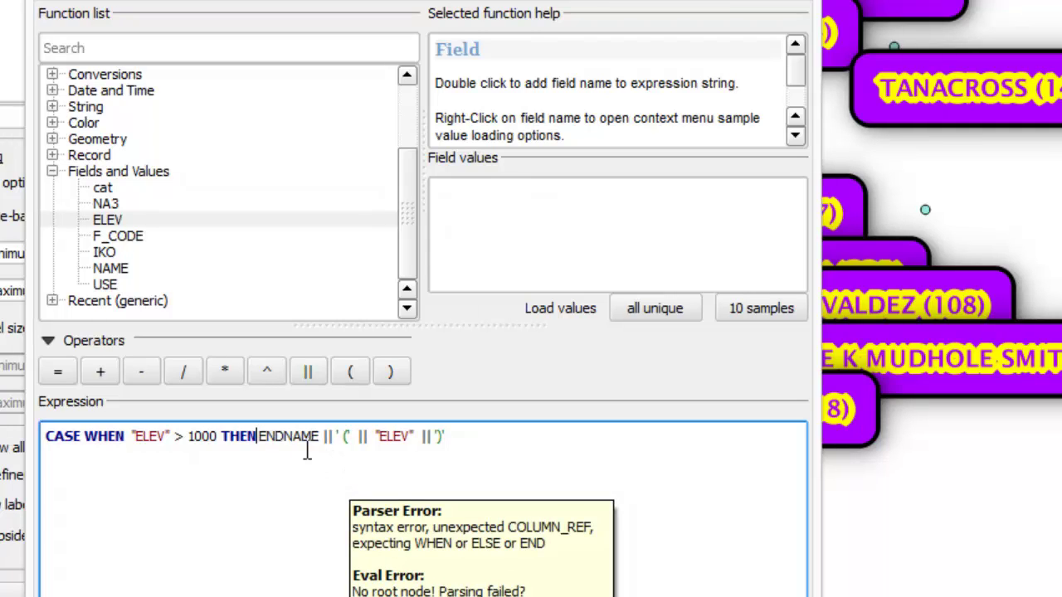
{"action": "left_click_drag", "start_coordinate": [260, 436], "coordinate": [284, 437]}
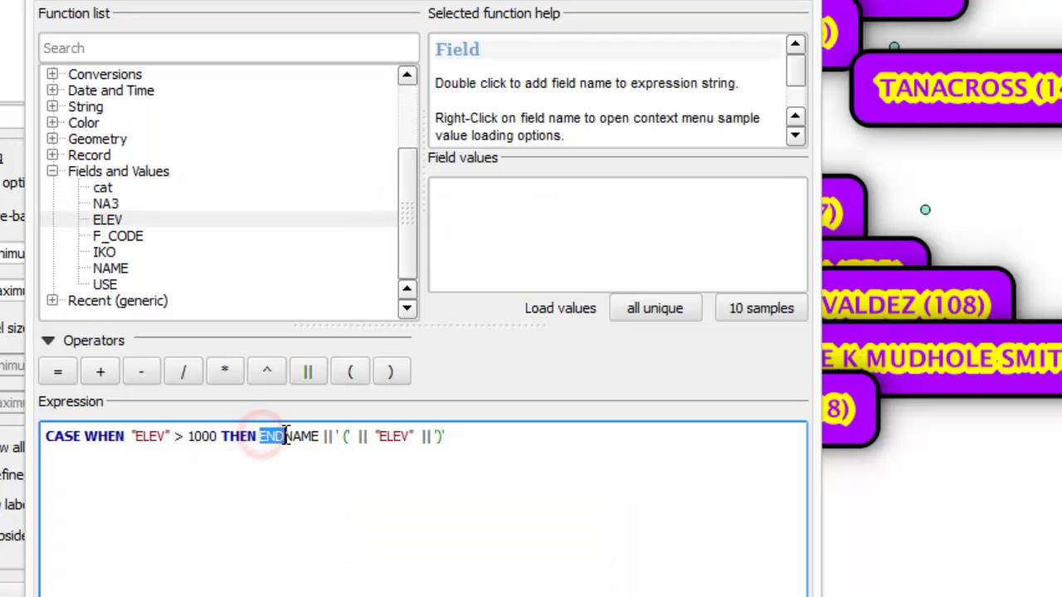
{"action": "key", "text": "BackSpace"}
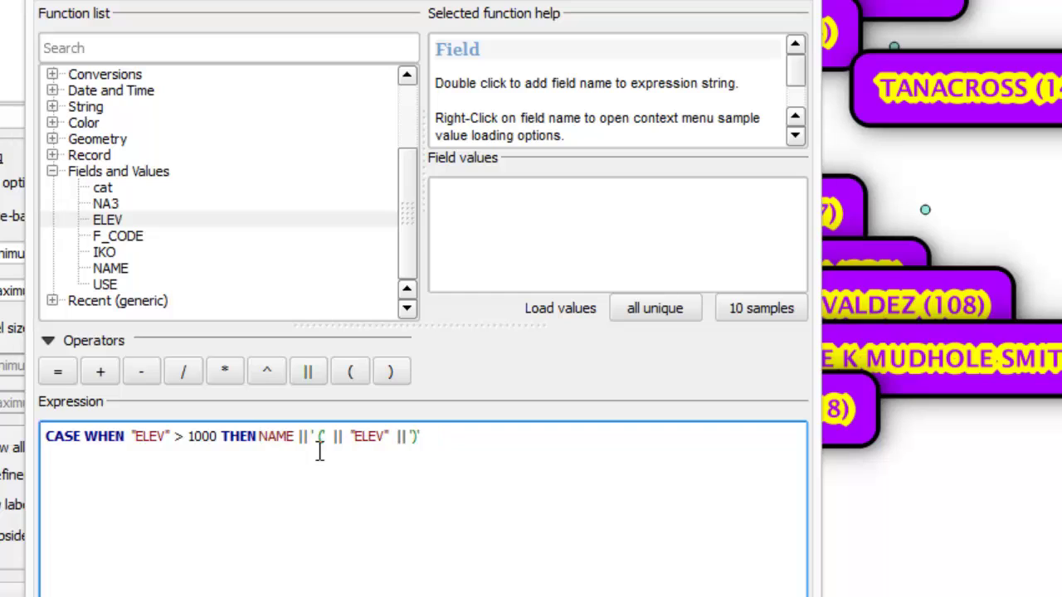
{"action": "left_click", "coordinate": [445, 431]}
{"action": "left_click_drag", "start_coordinate": [131, 437], "coordinate": [214, 437]}
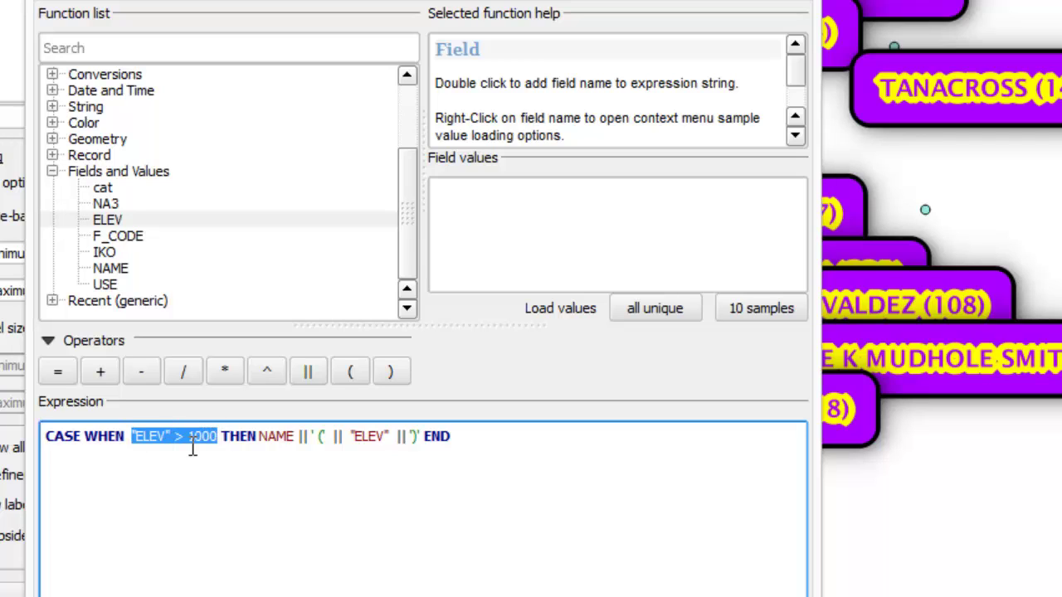
{"action": "left_click_drag", "start_coordinate": [259, 436], "coordinate": [424, 436]}
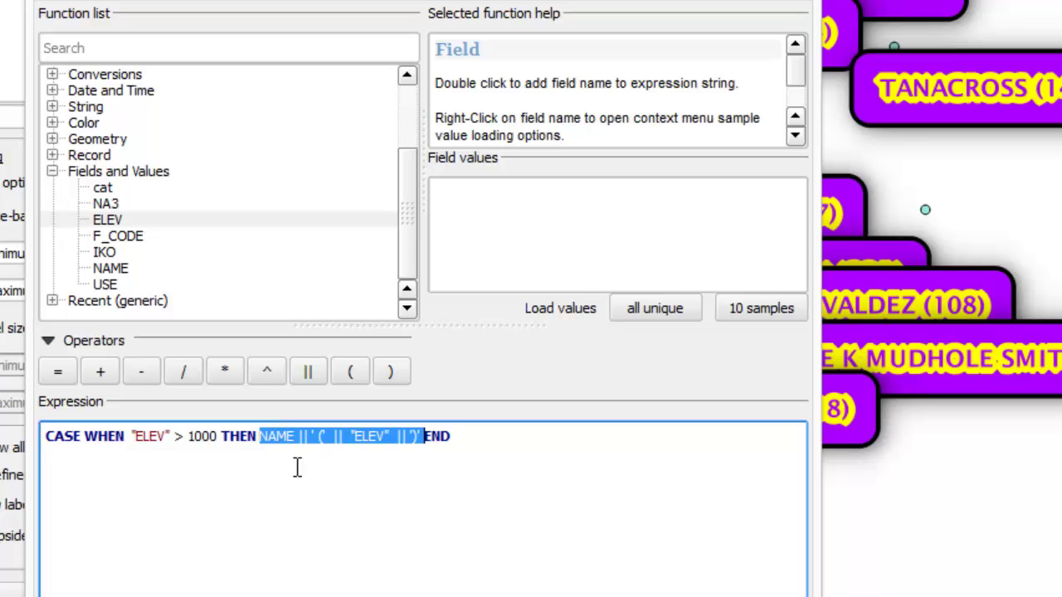
{"action": "left_click", "coordinate": [483, 431]}
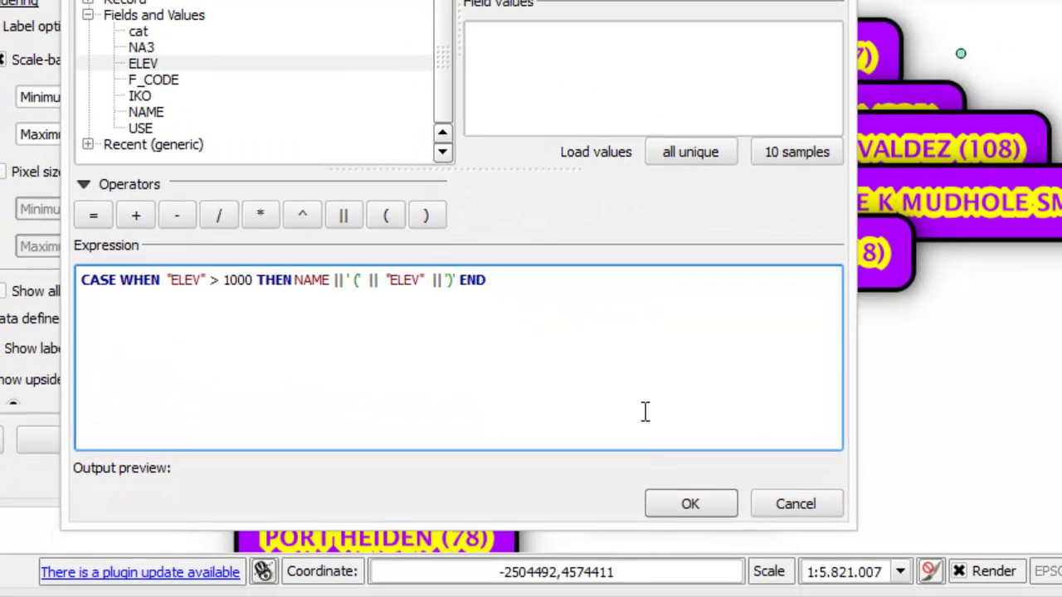
{"action": "left_click", "coordinate": [663, 498]}
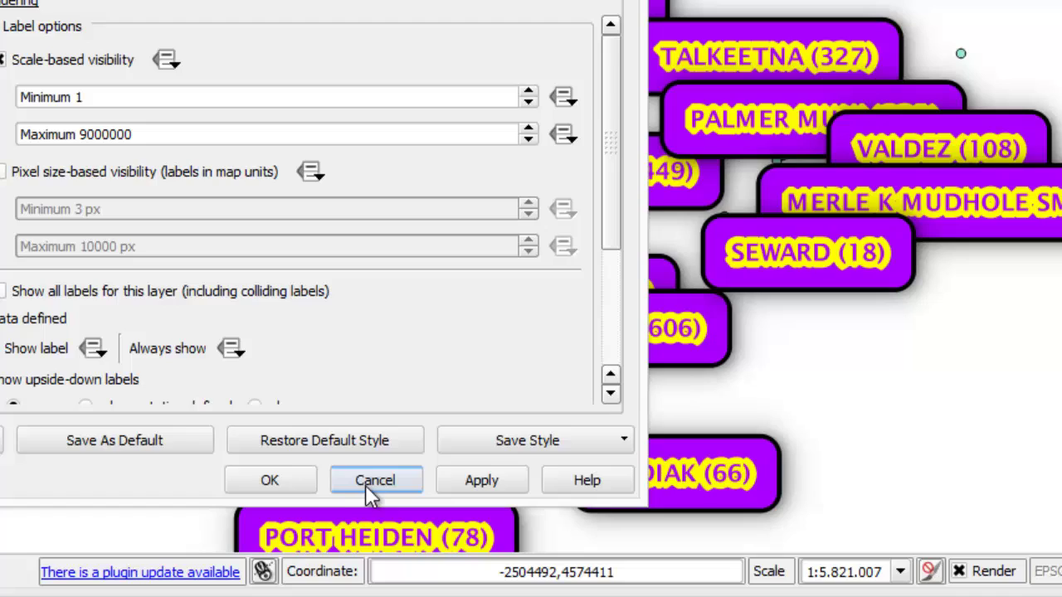
- Apply the CASE labels so only airports like GULKANA (1443) stay labelled
{"action": "left_click", "coordinate": [274, 481]}
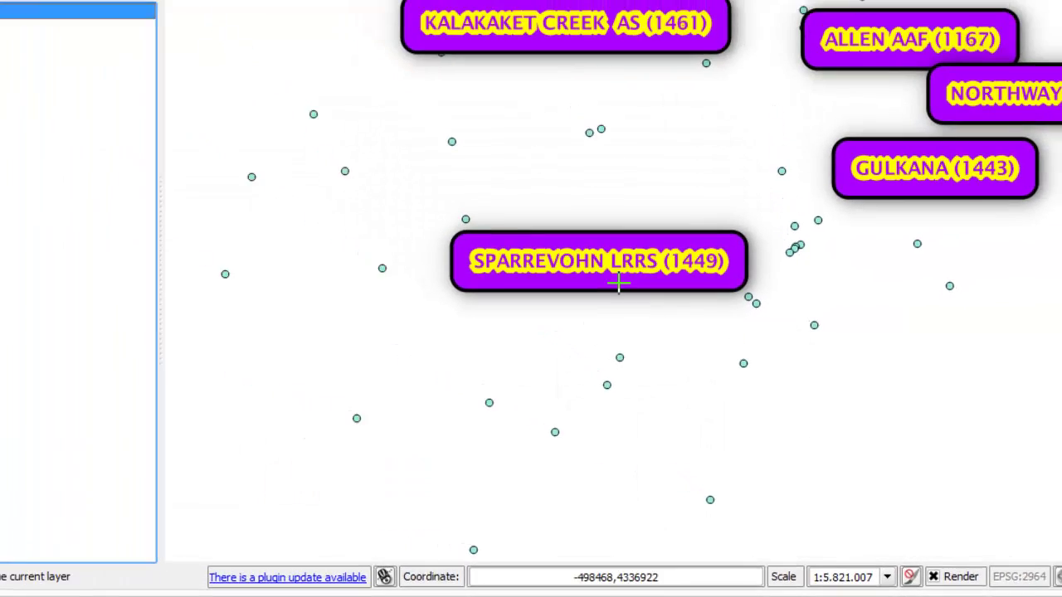